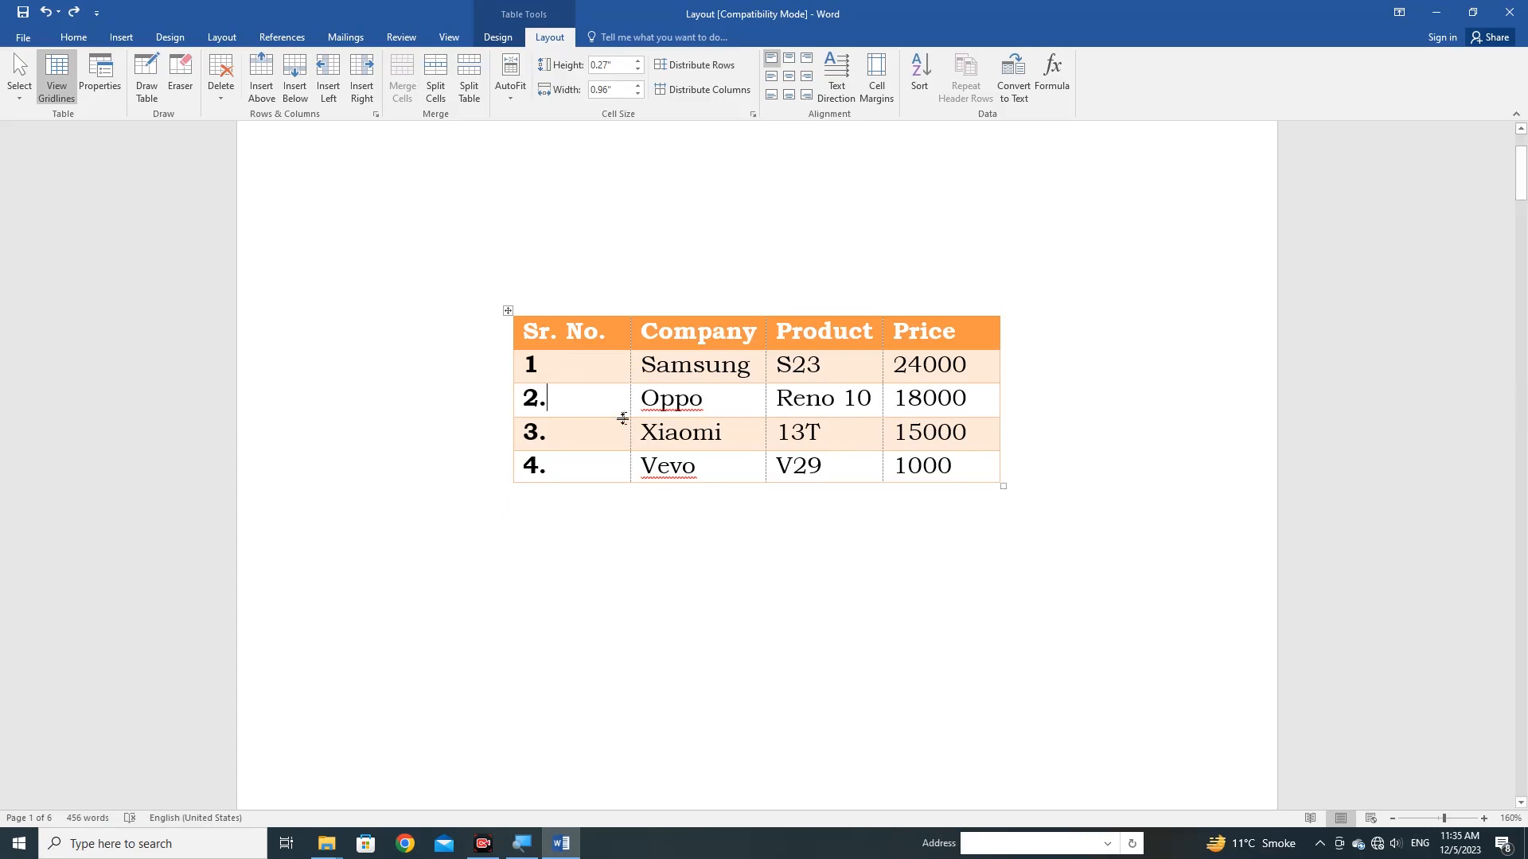
# Try to insert an empty row below the Samsung row of the table.
pyautogui.click(508, 311)
pyautogui.click(563, 368)
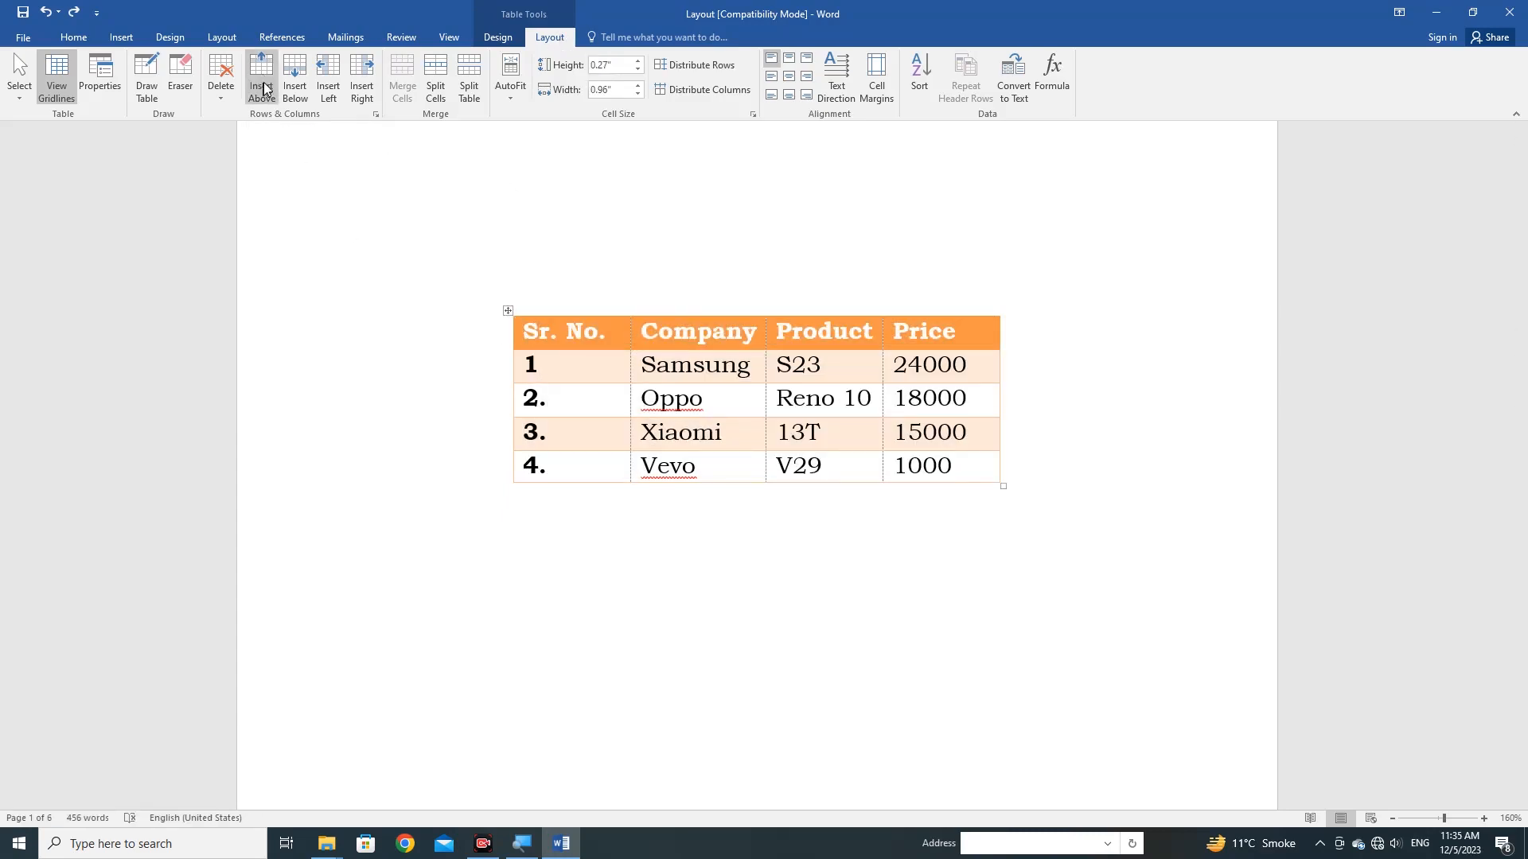
pyautogui.click(294, 79)
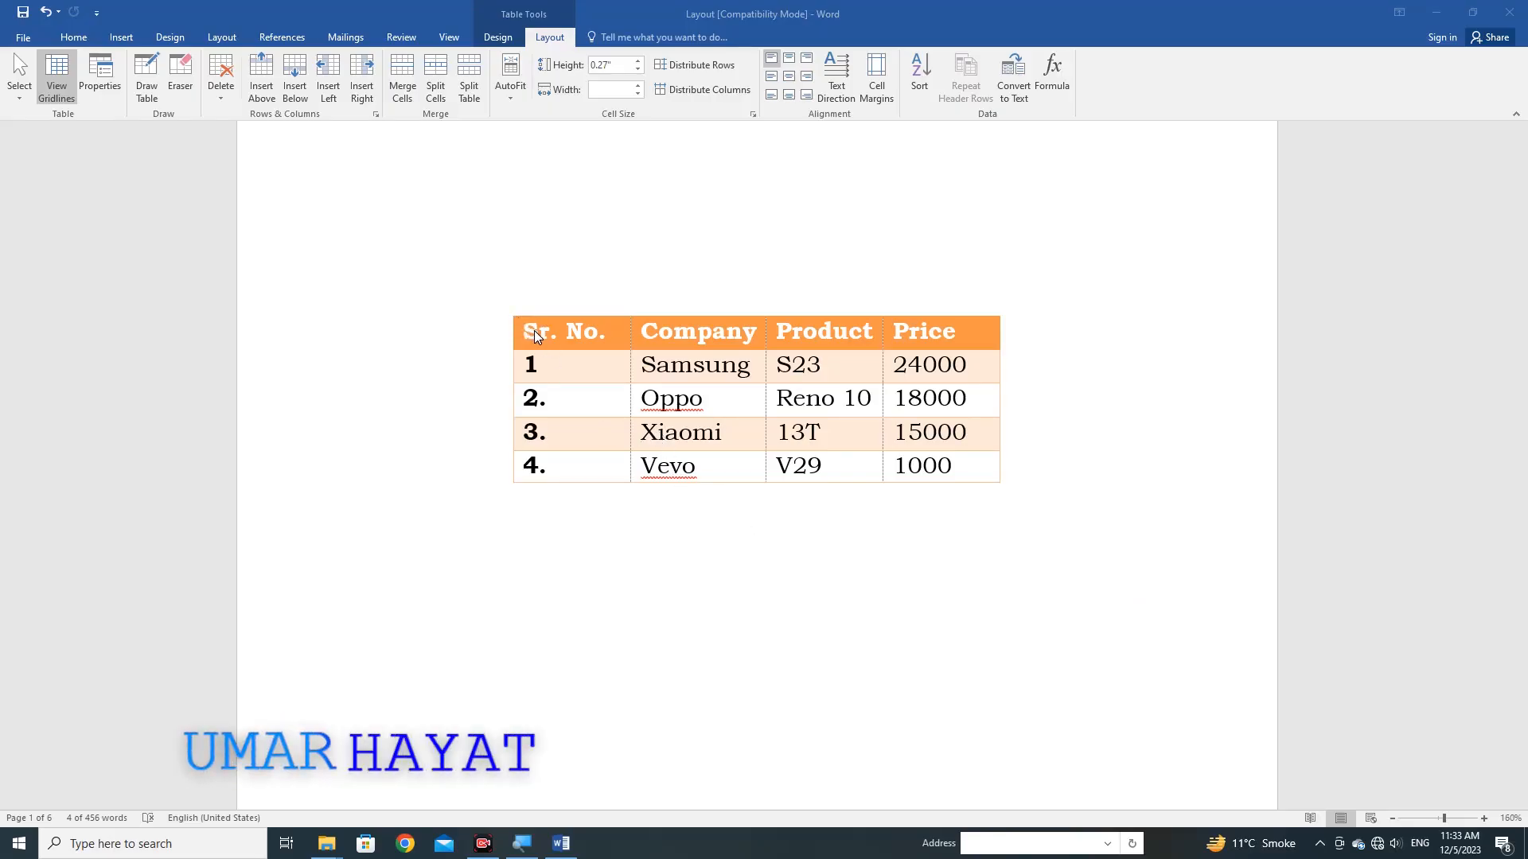
pyautogui.click(528, 328)
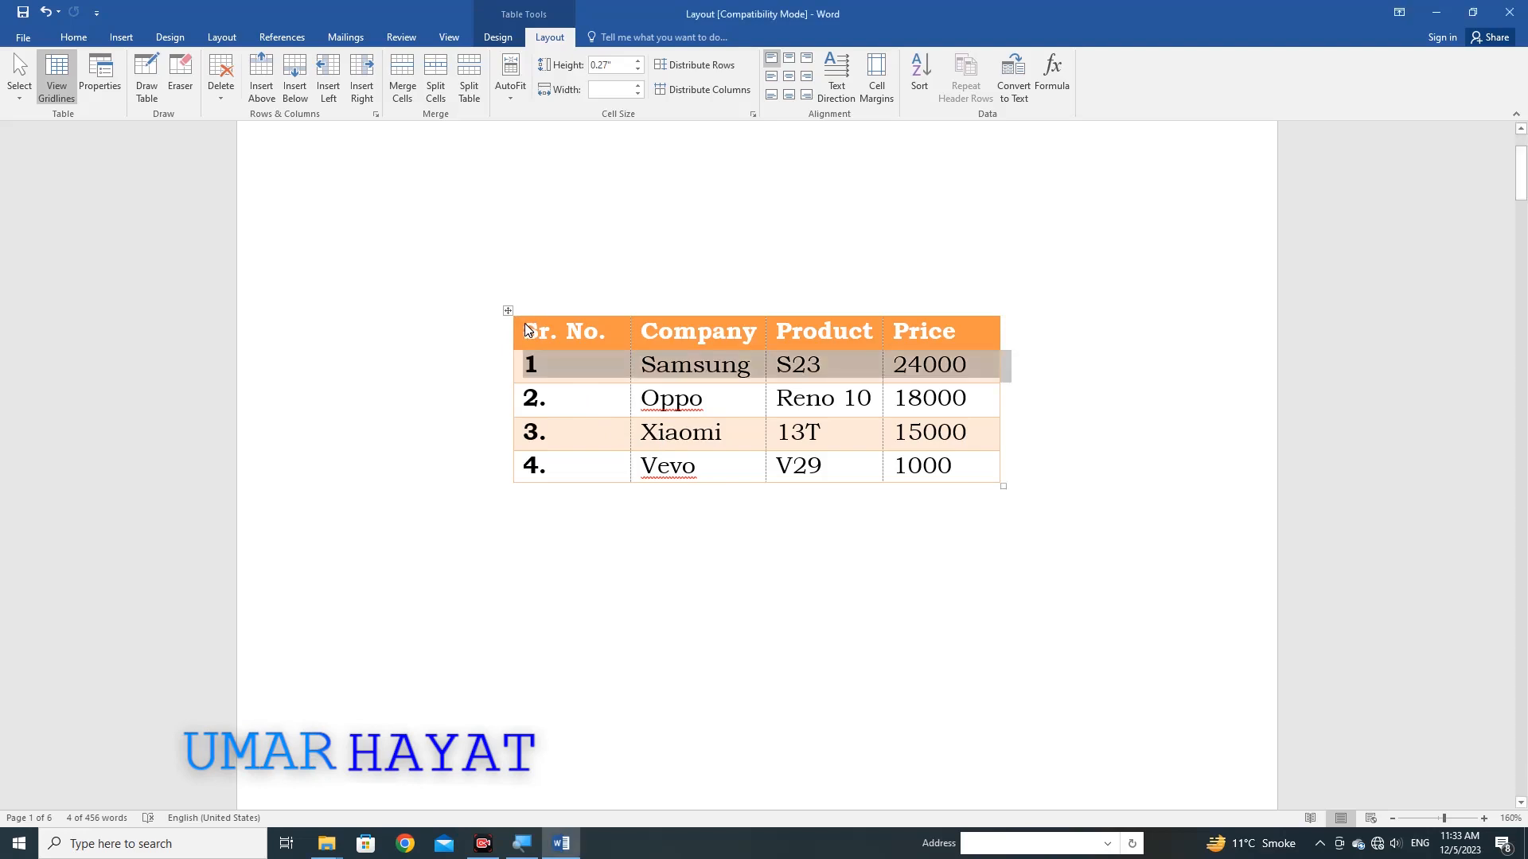
pyautogui.click(654, 368)
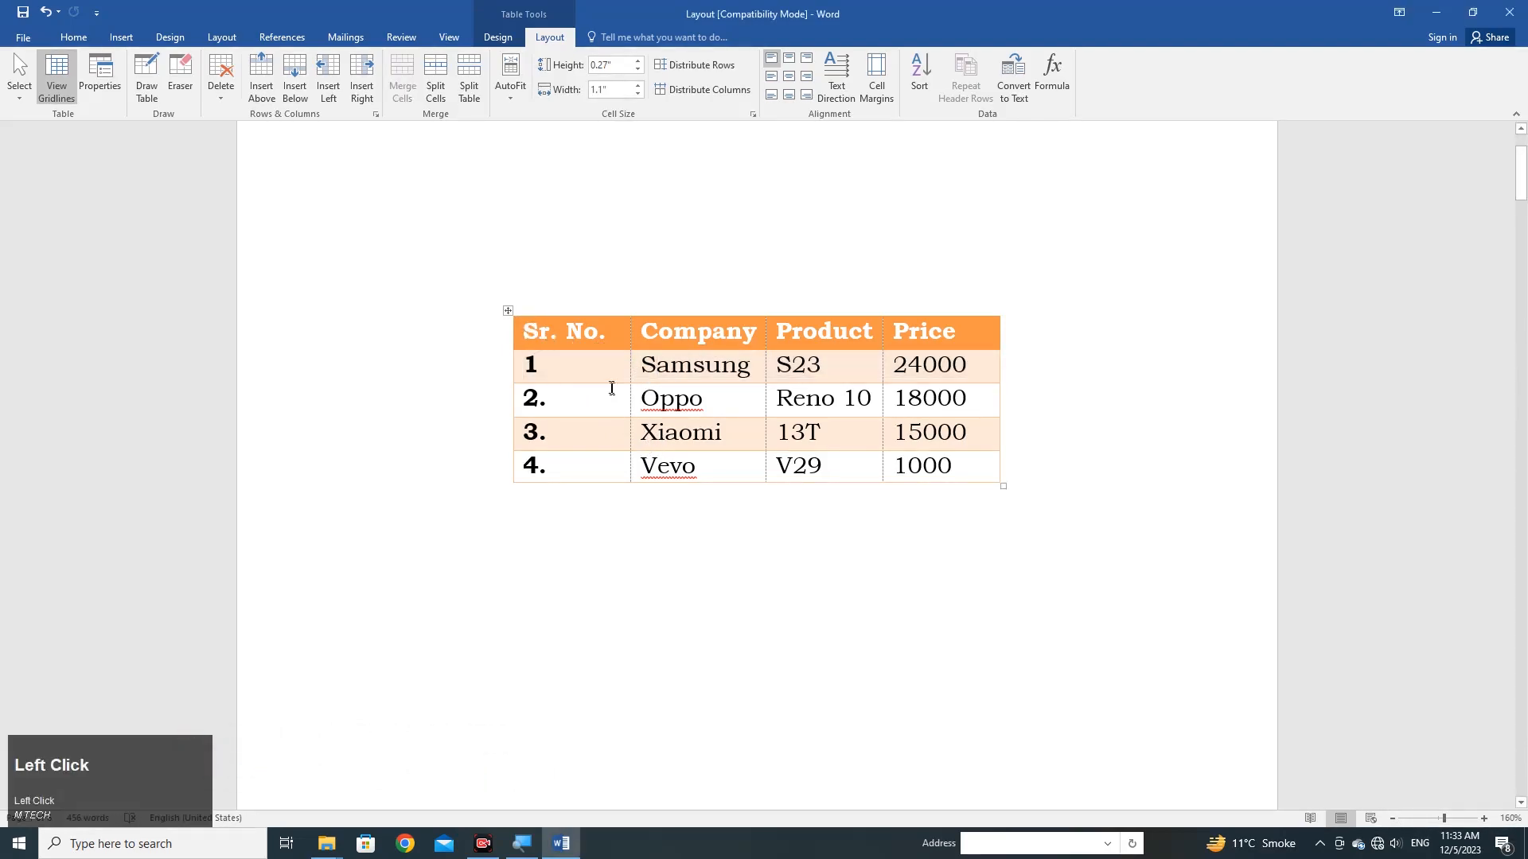
pyautogui.click(541, 366)
pyautogui.click(670, 366)
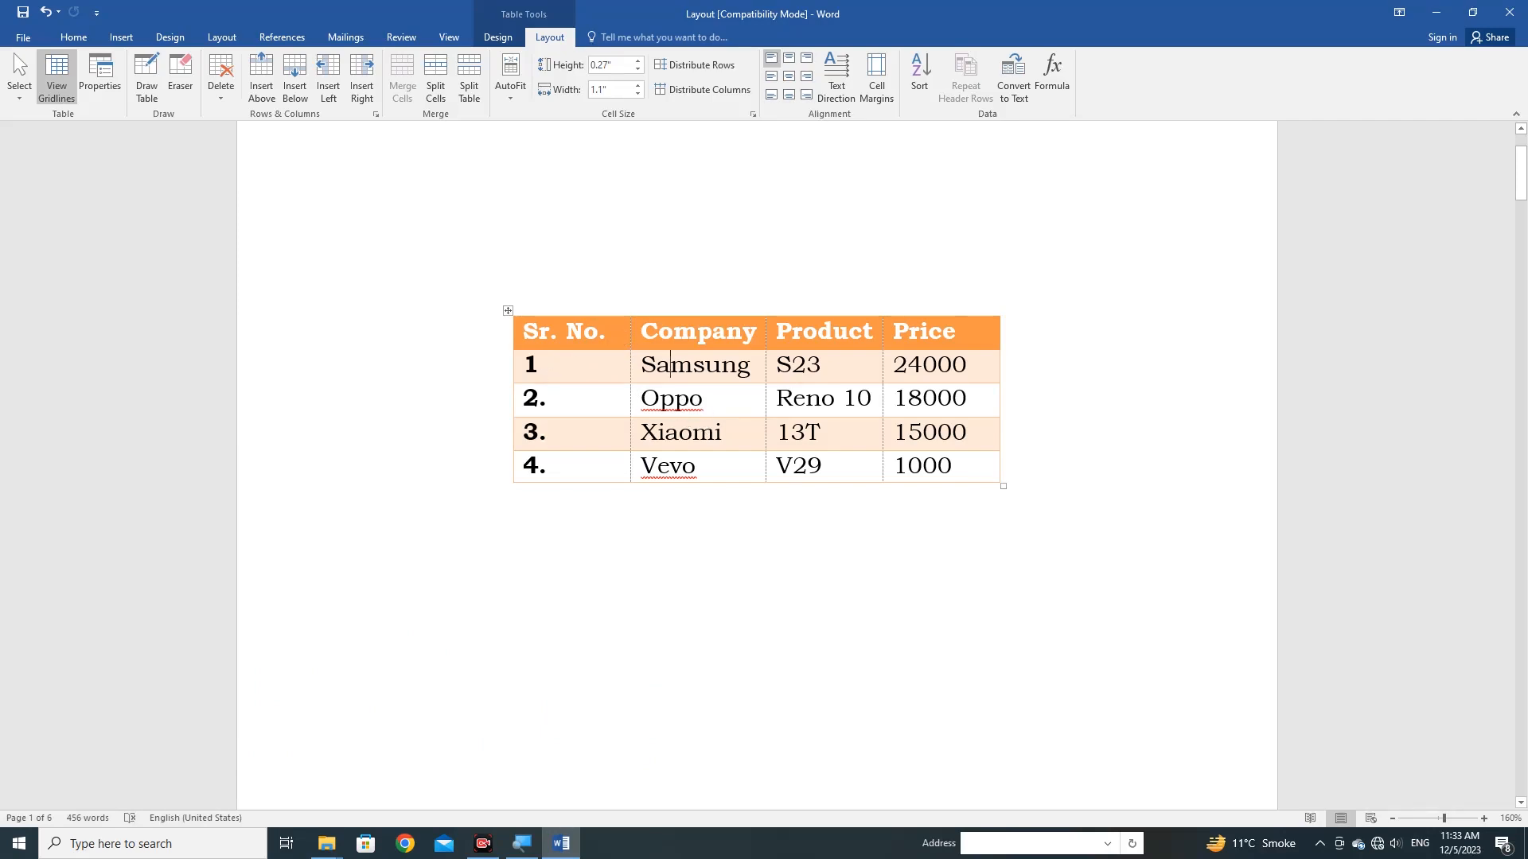
pyautogui.click(531, 366)
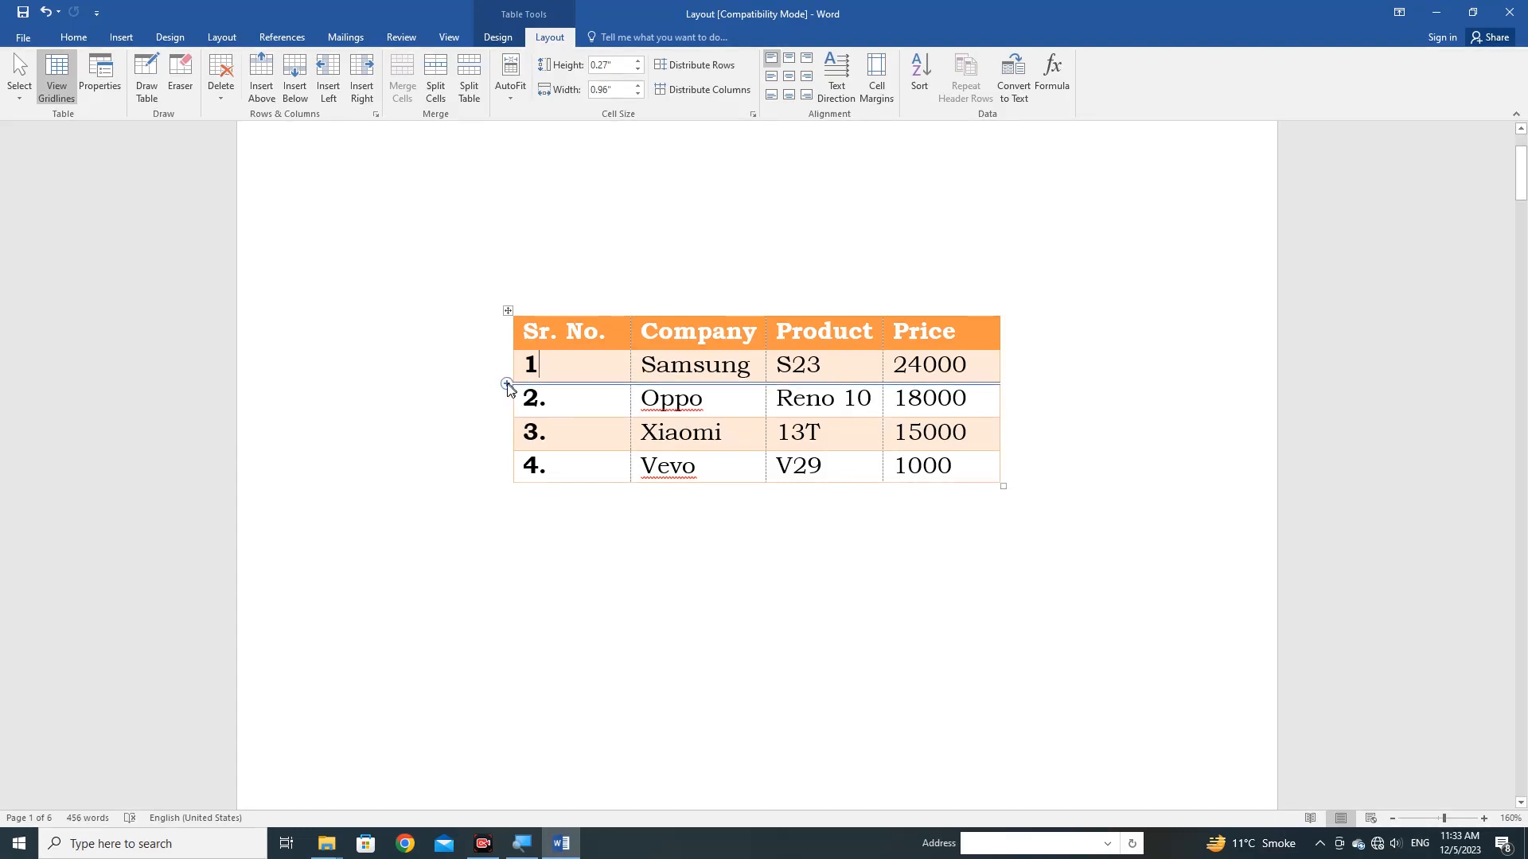
pyautogui.click(553, 370)
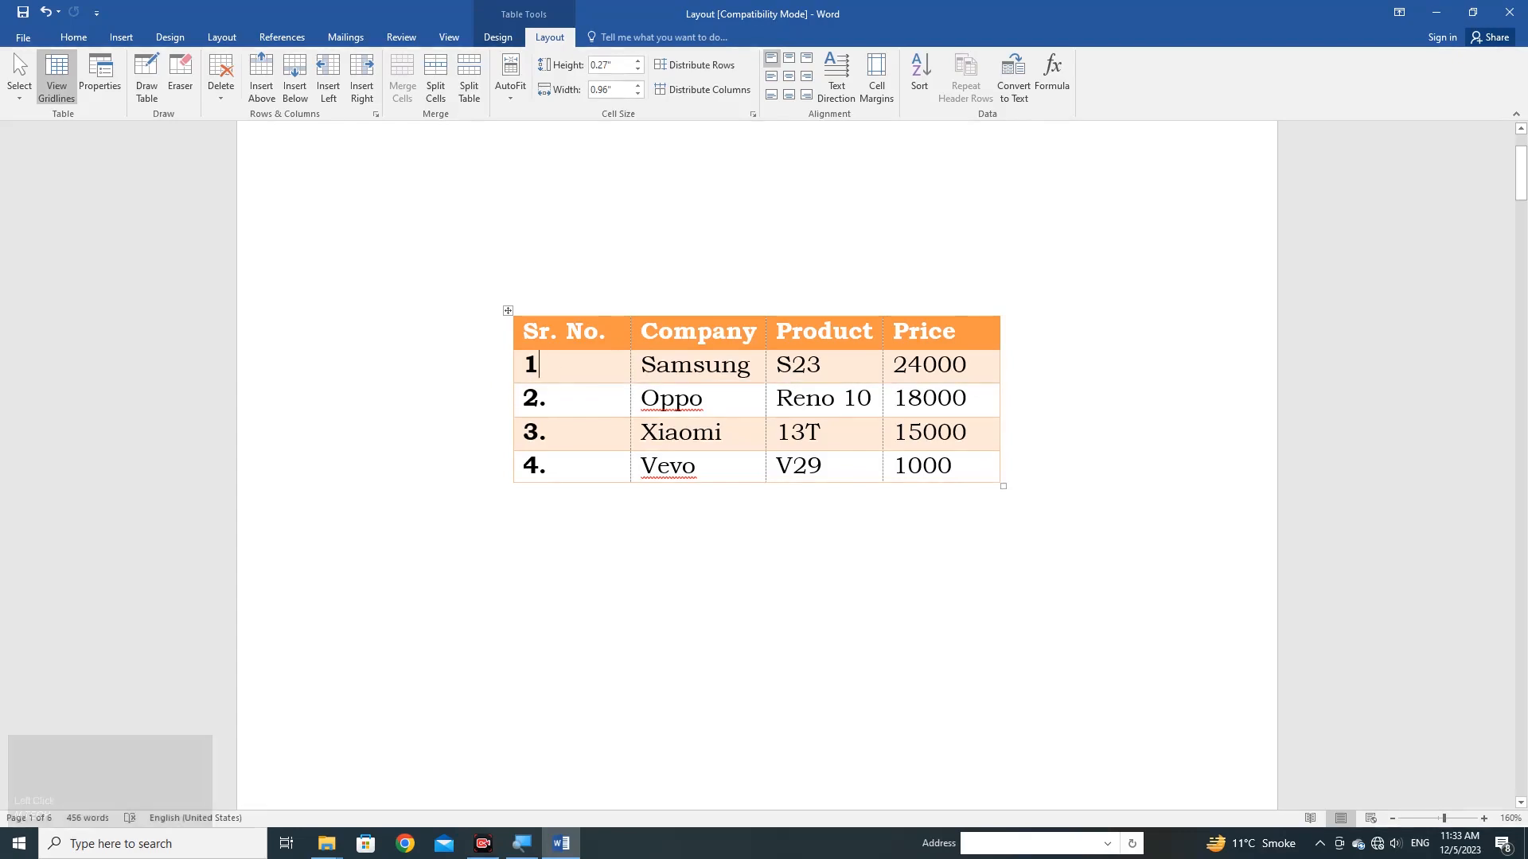
# Insert an empty row between the Oppo and Xiaomi rows, and undo the insertion.
pyautogui.click(552, 400)
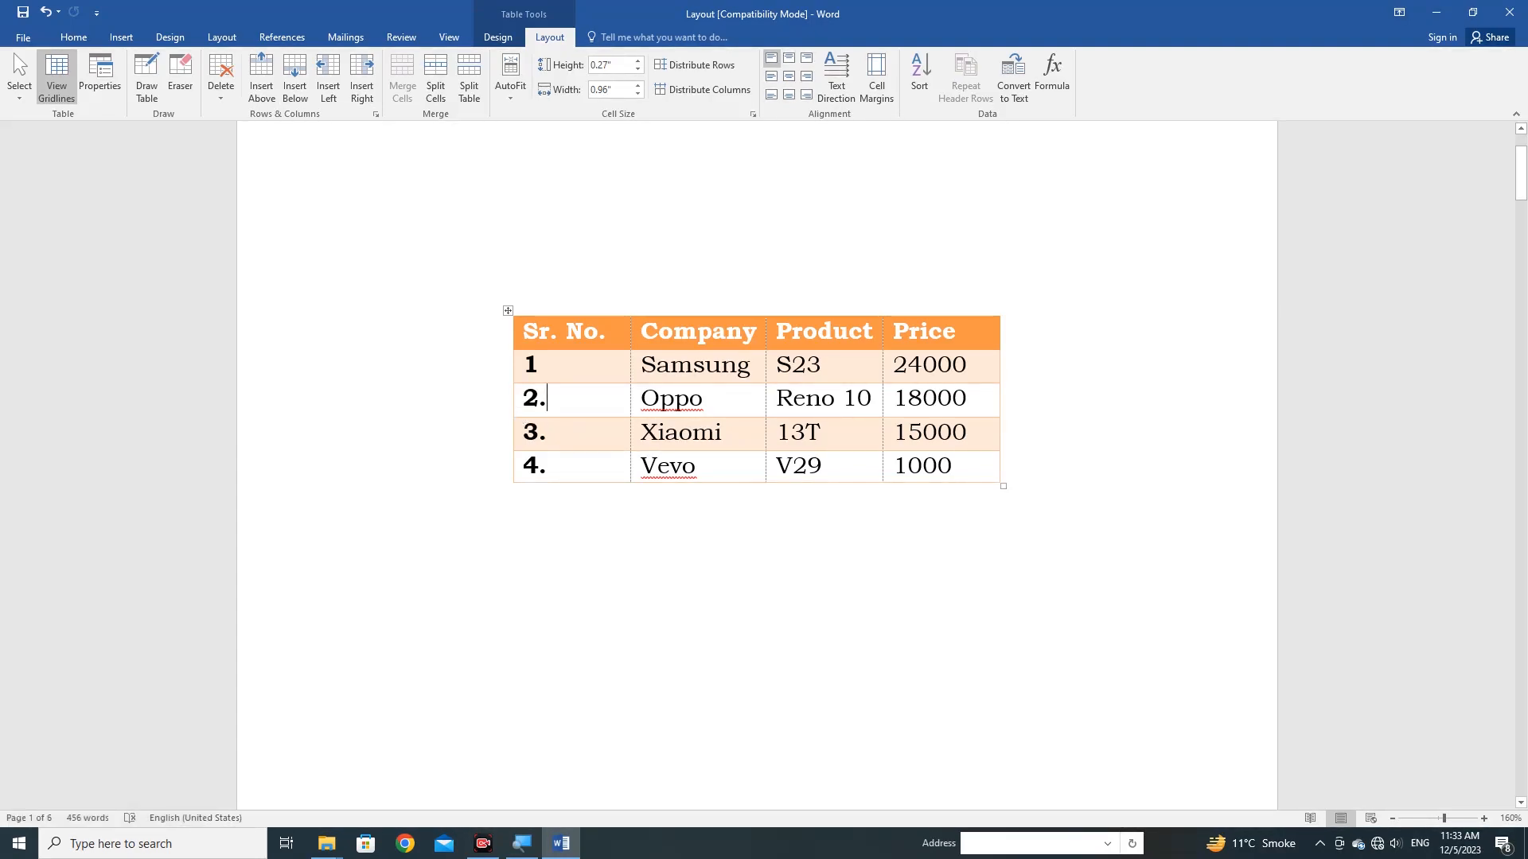
pyautogui.click(524, 419)
pyautogui.moveTo(509, 421)
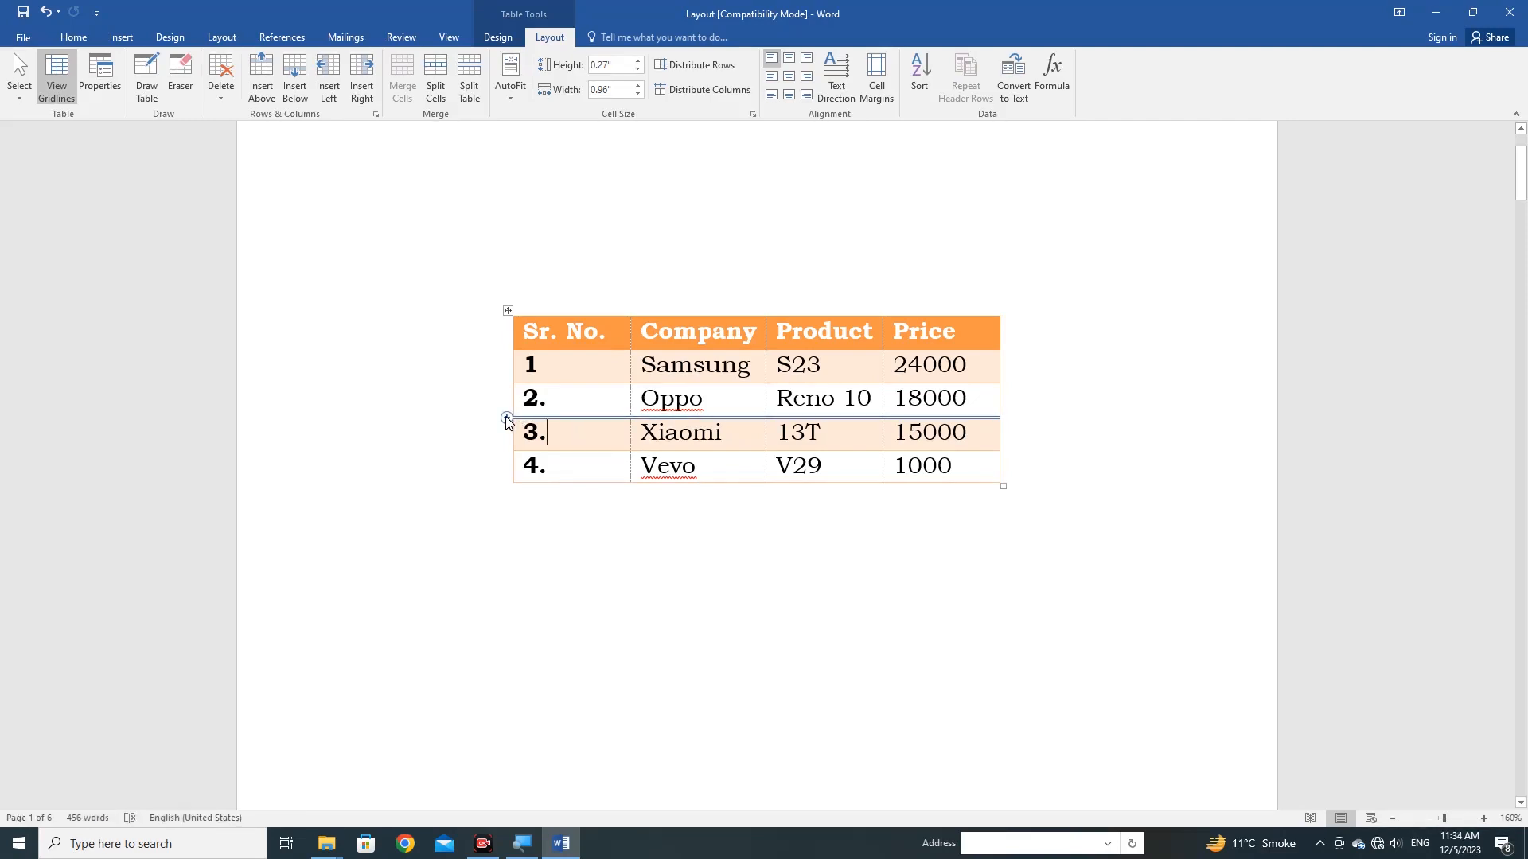
pyautogui.click(507, 418)
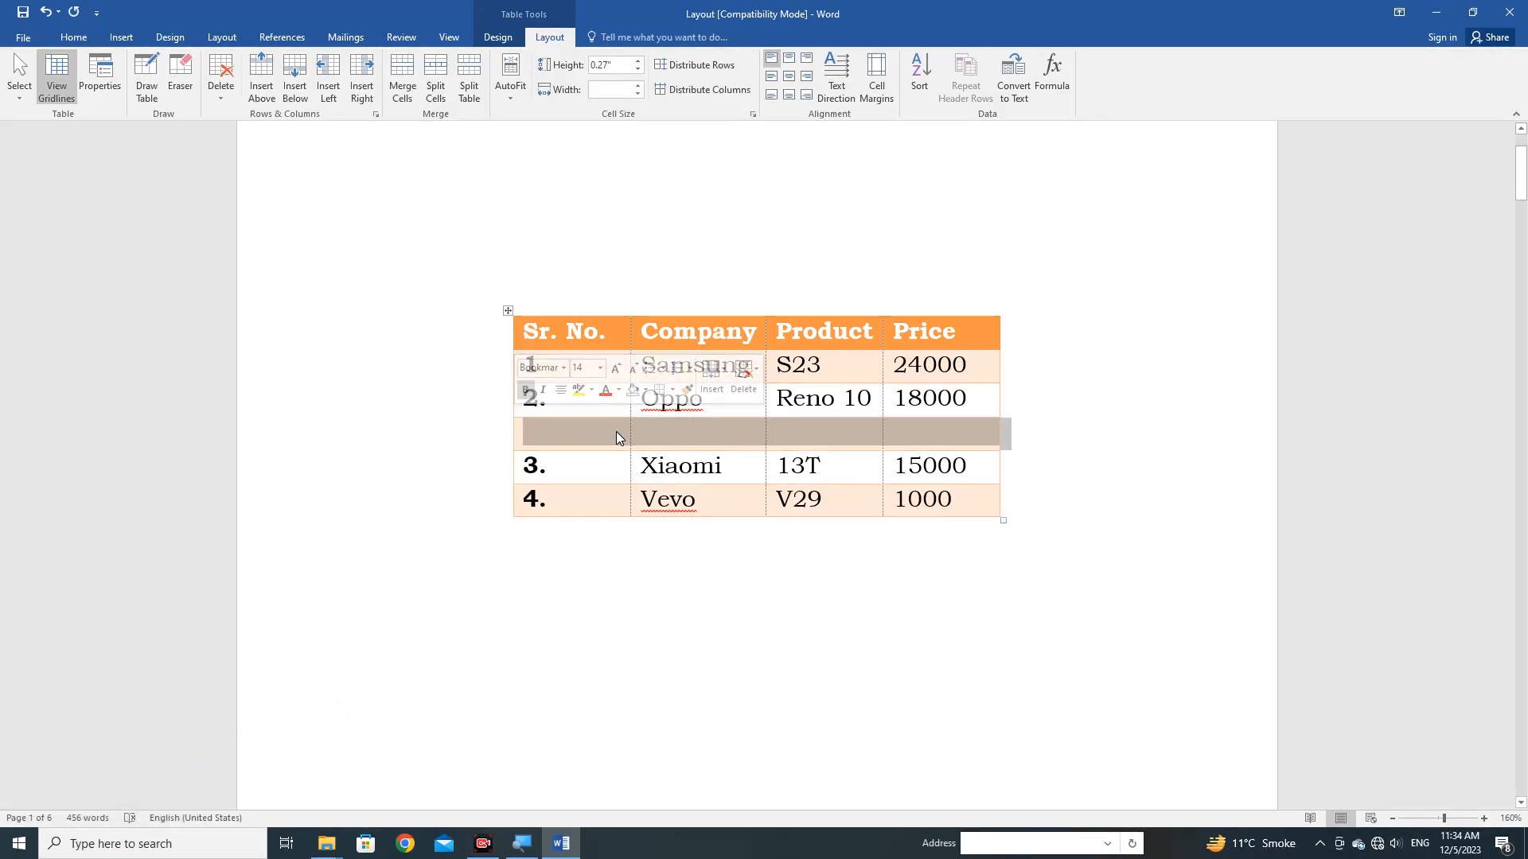
pyautogui.hotkey('ctrl', 'z')
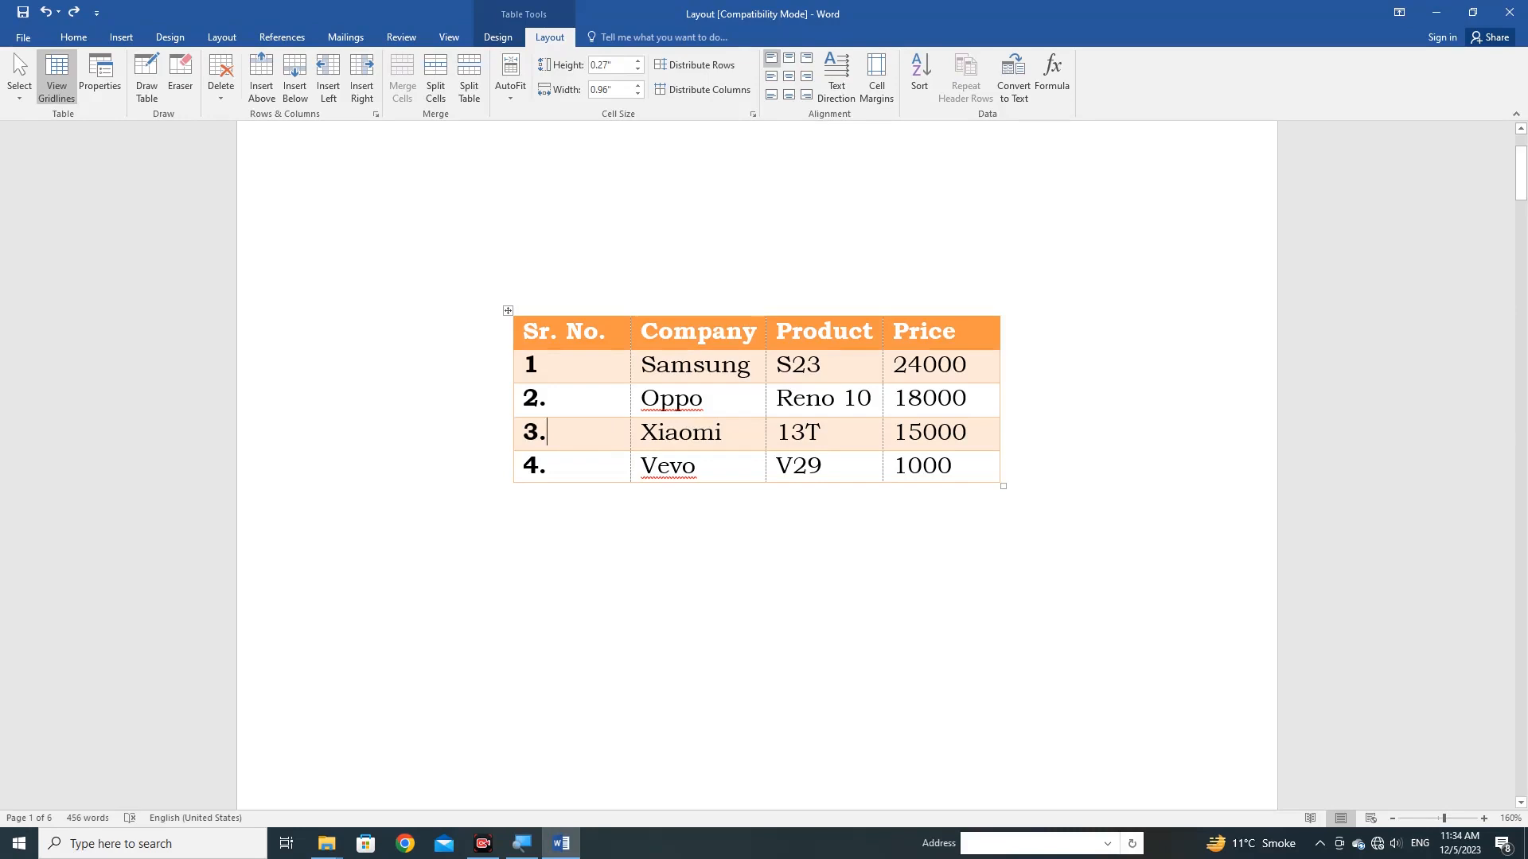
# Insert an empty row below the Xiaomi row, and undo the insertion.
pyautogui.rightClick(575, 430)
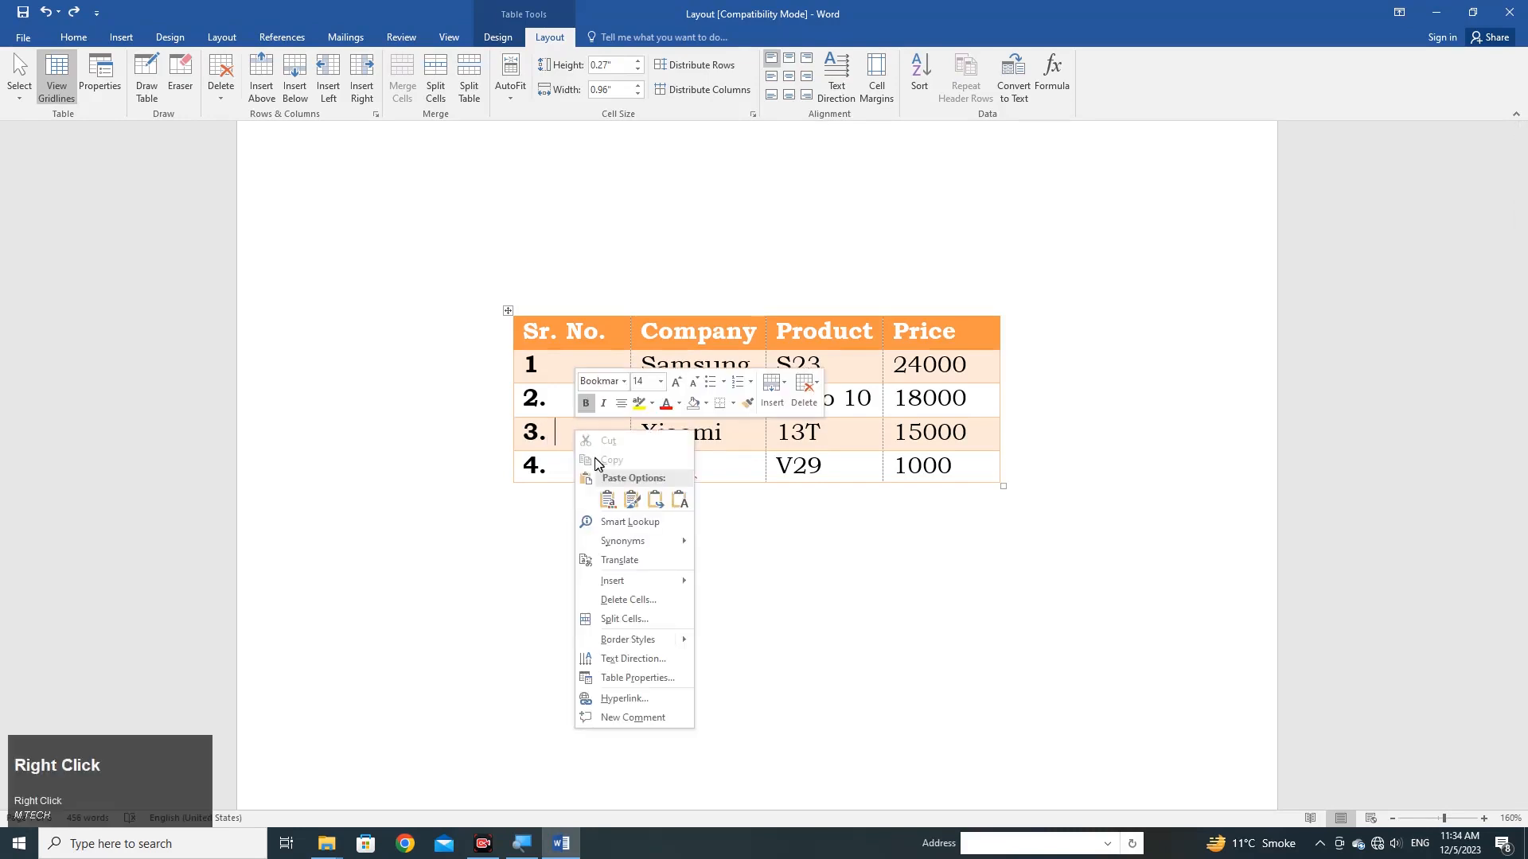
pyautogui.moveTo(613, 581)
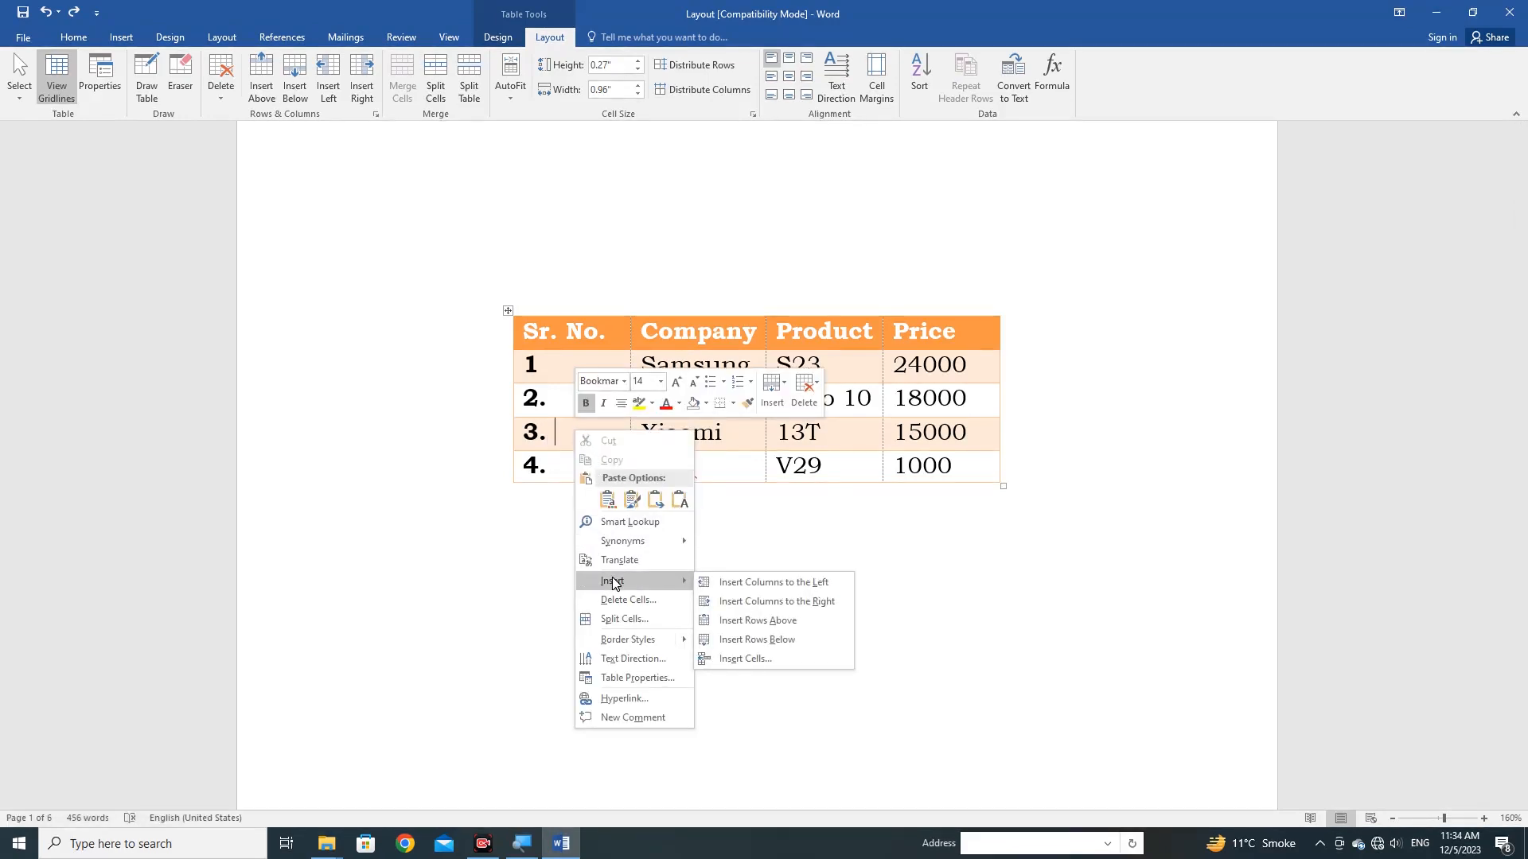
pyautogui.click(778, 640)
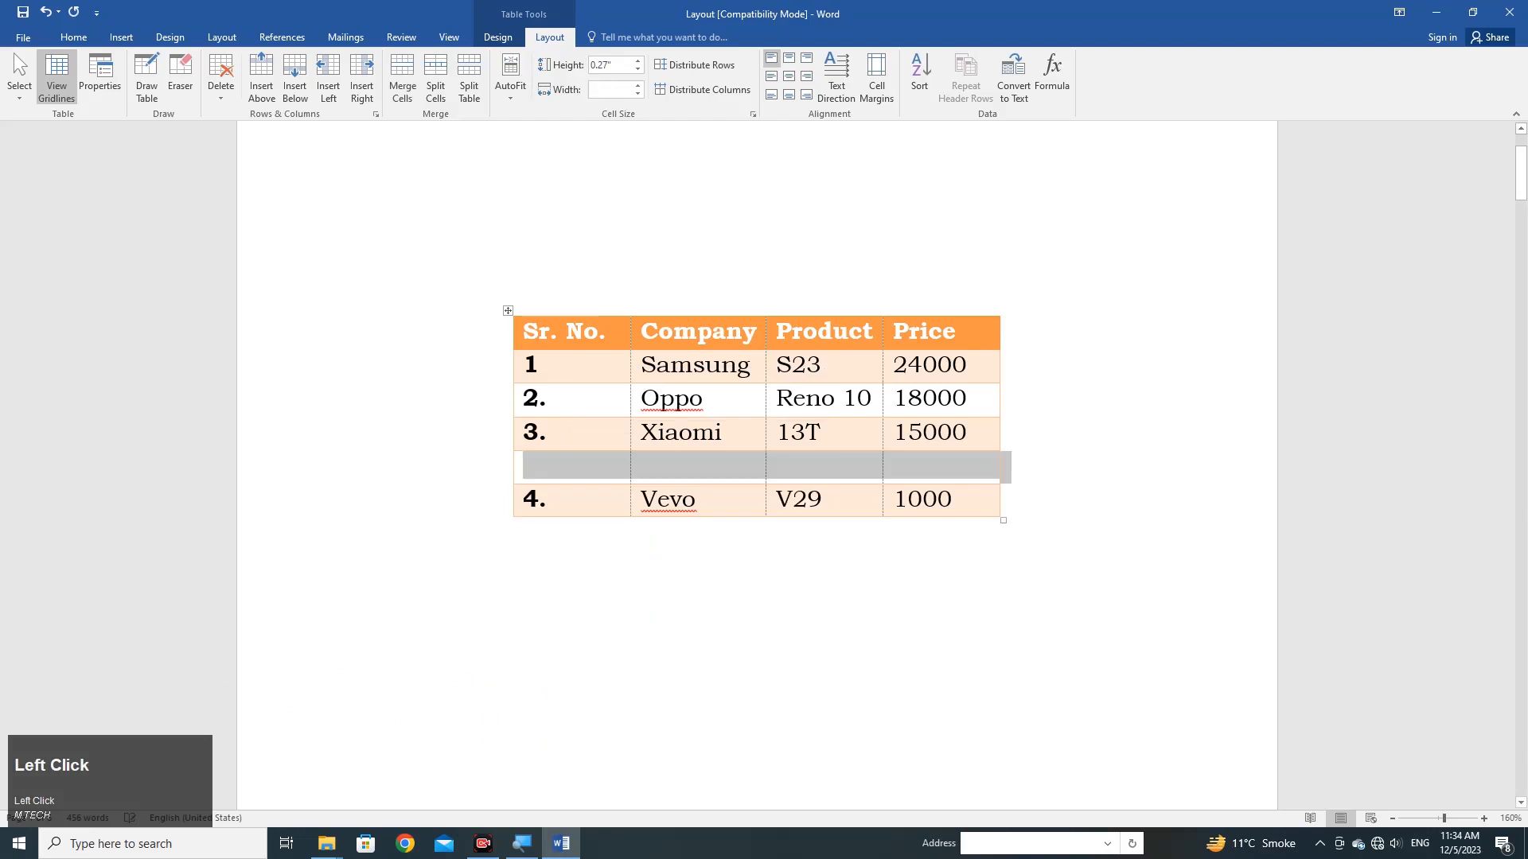
pyautogui.click(597, 469)
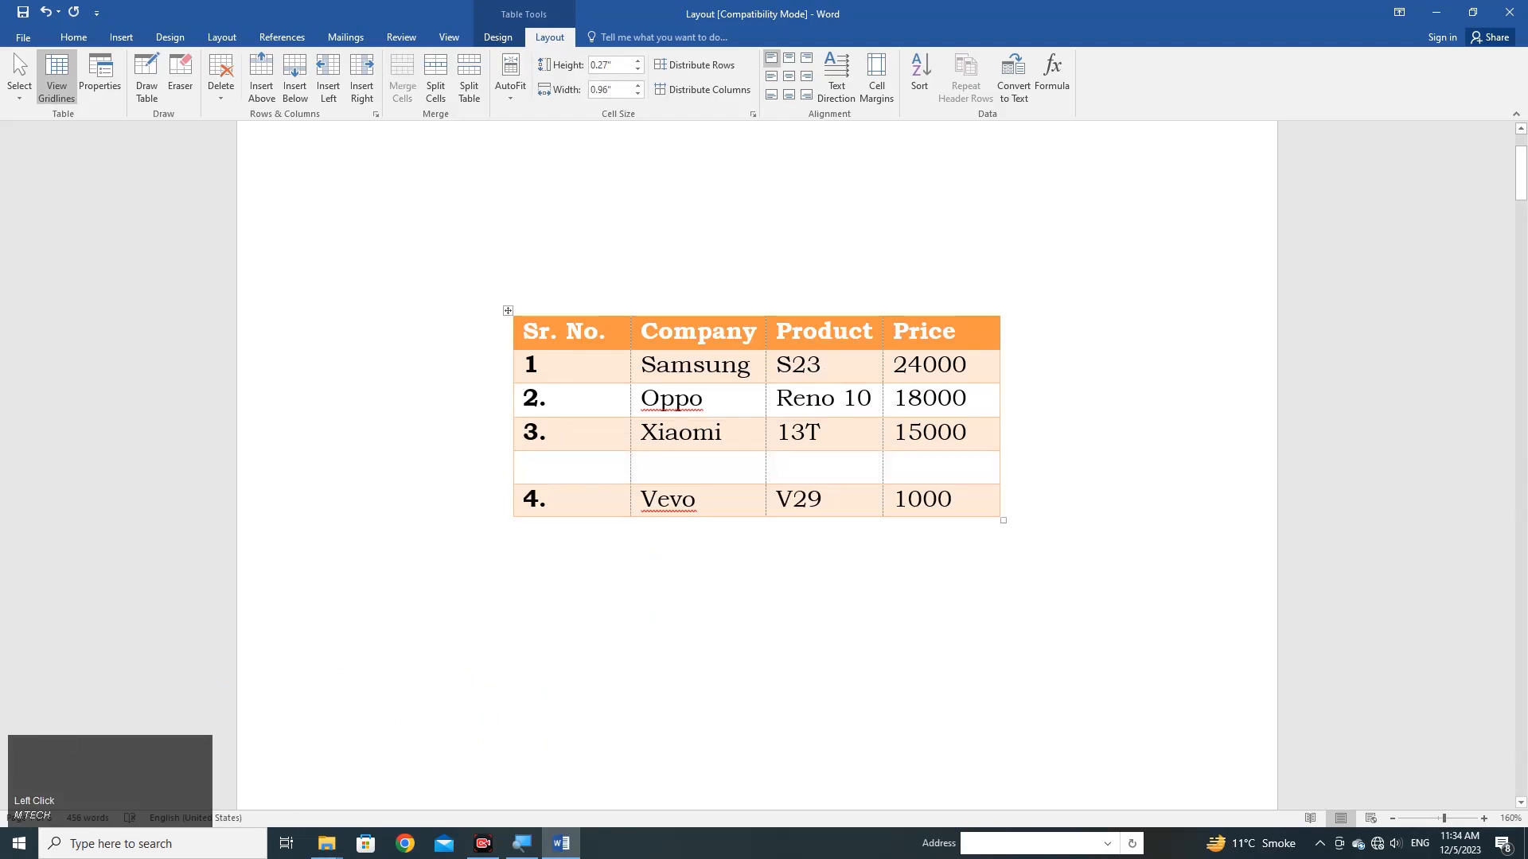
pyautogui.press('ctrl')
pyautogui.hotkey('ctrl', 'z')
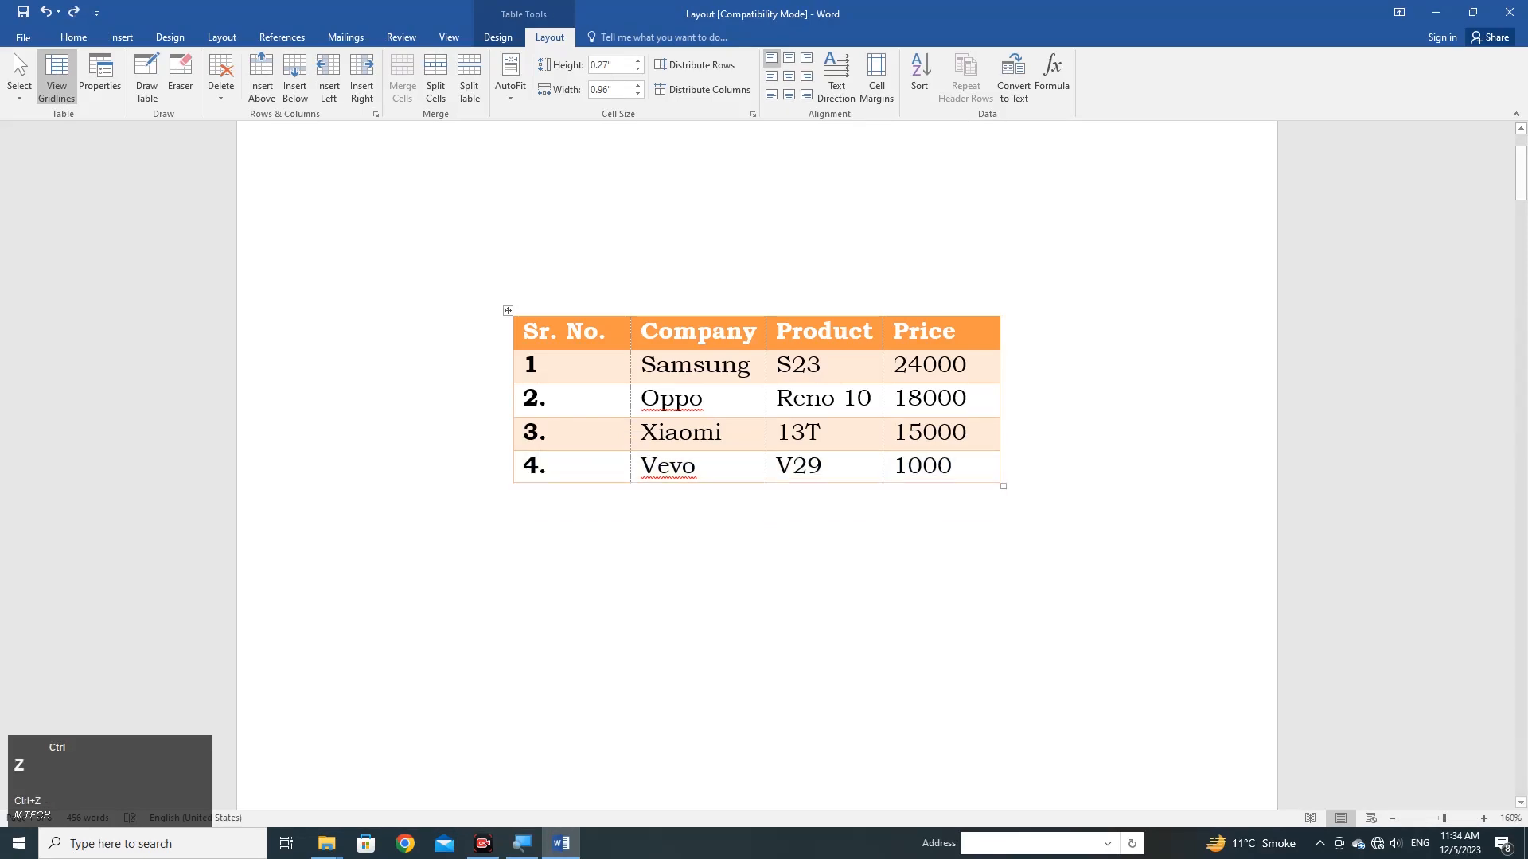
# Insert an empty row above the Xiaomi row, and undo the insertion.
pyautogui.rightClick(589, 443)
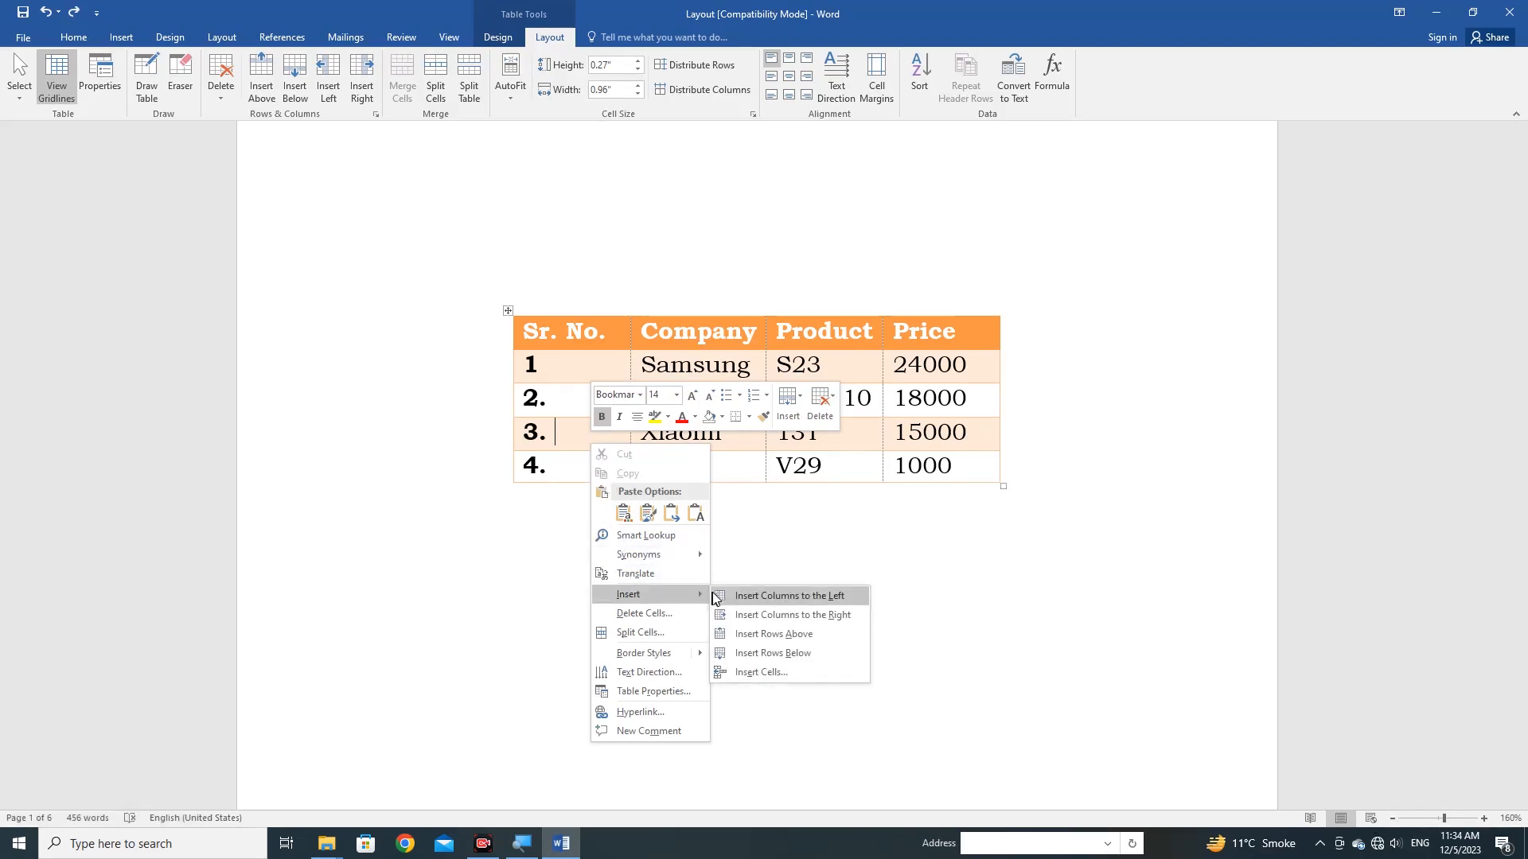
pyautogui.click(775, 634)
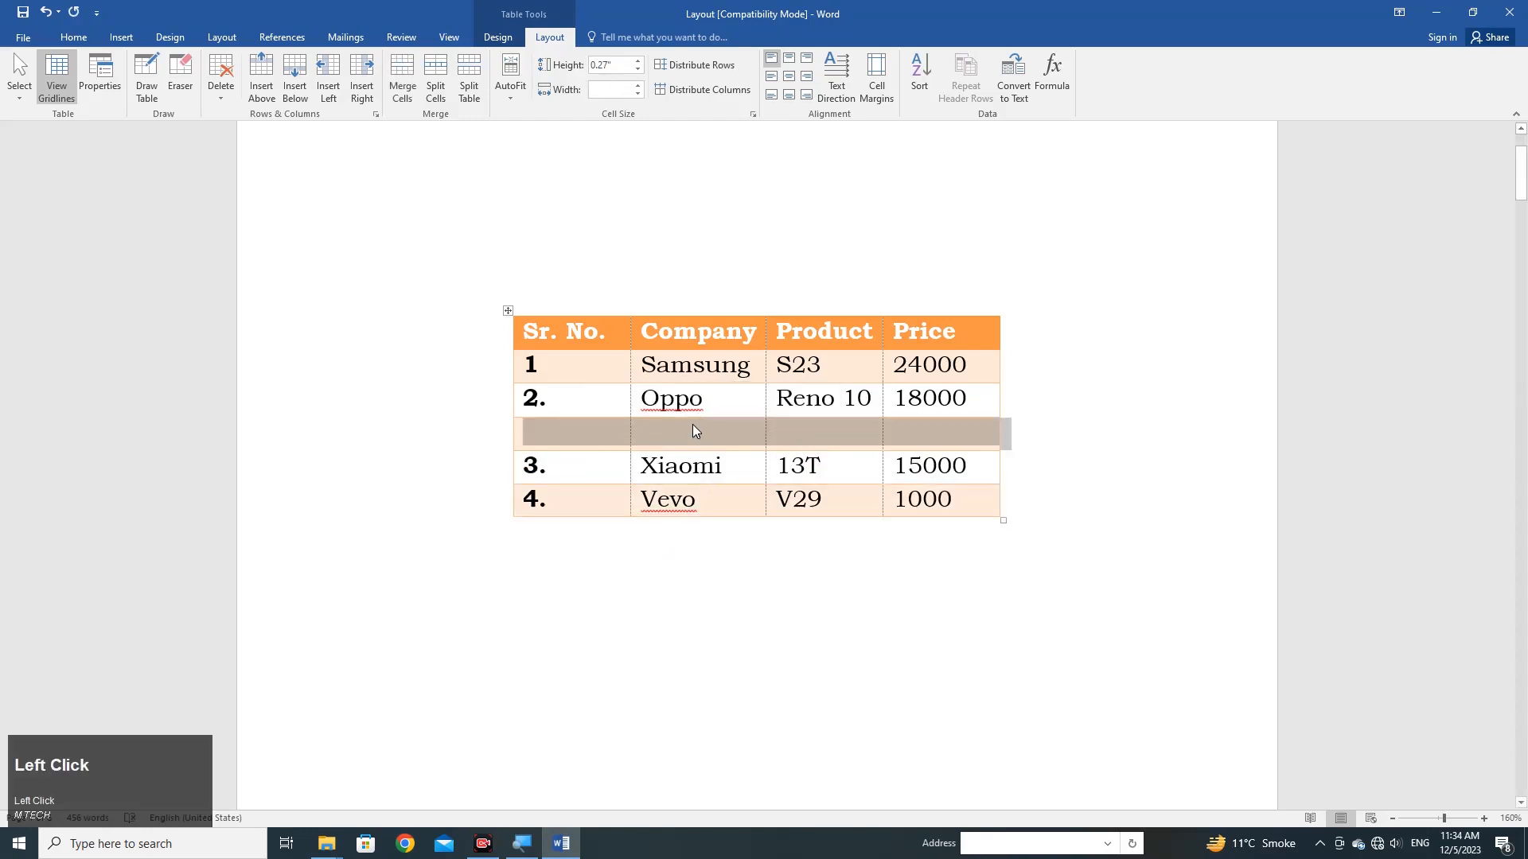
pyautogui.click(692, 430)
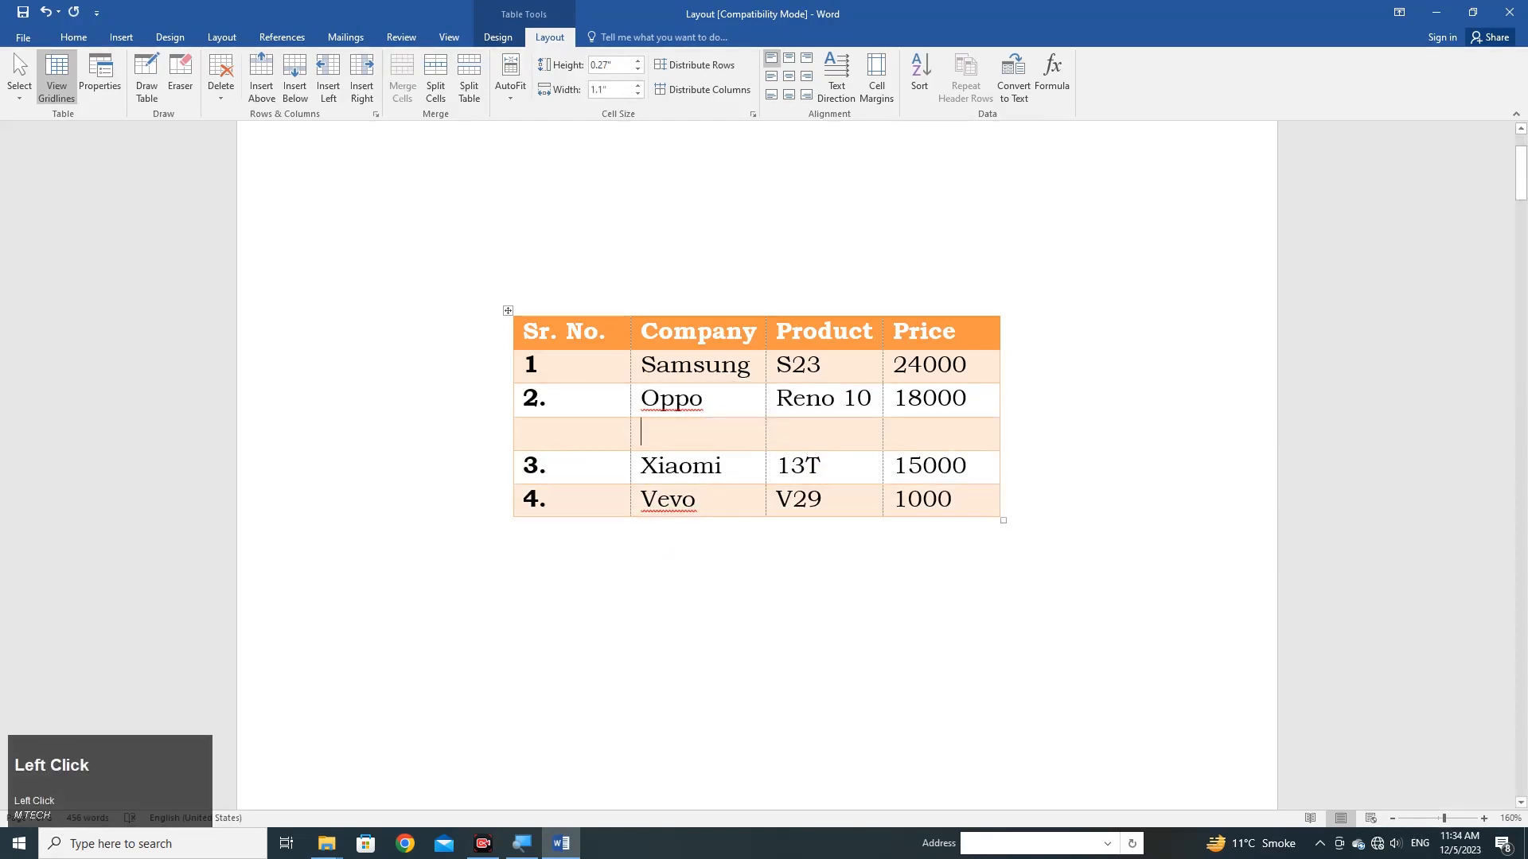
pyautogui.hotkey('ctrl', 'z')
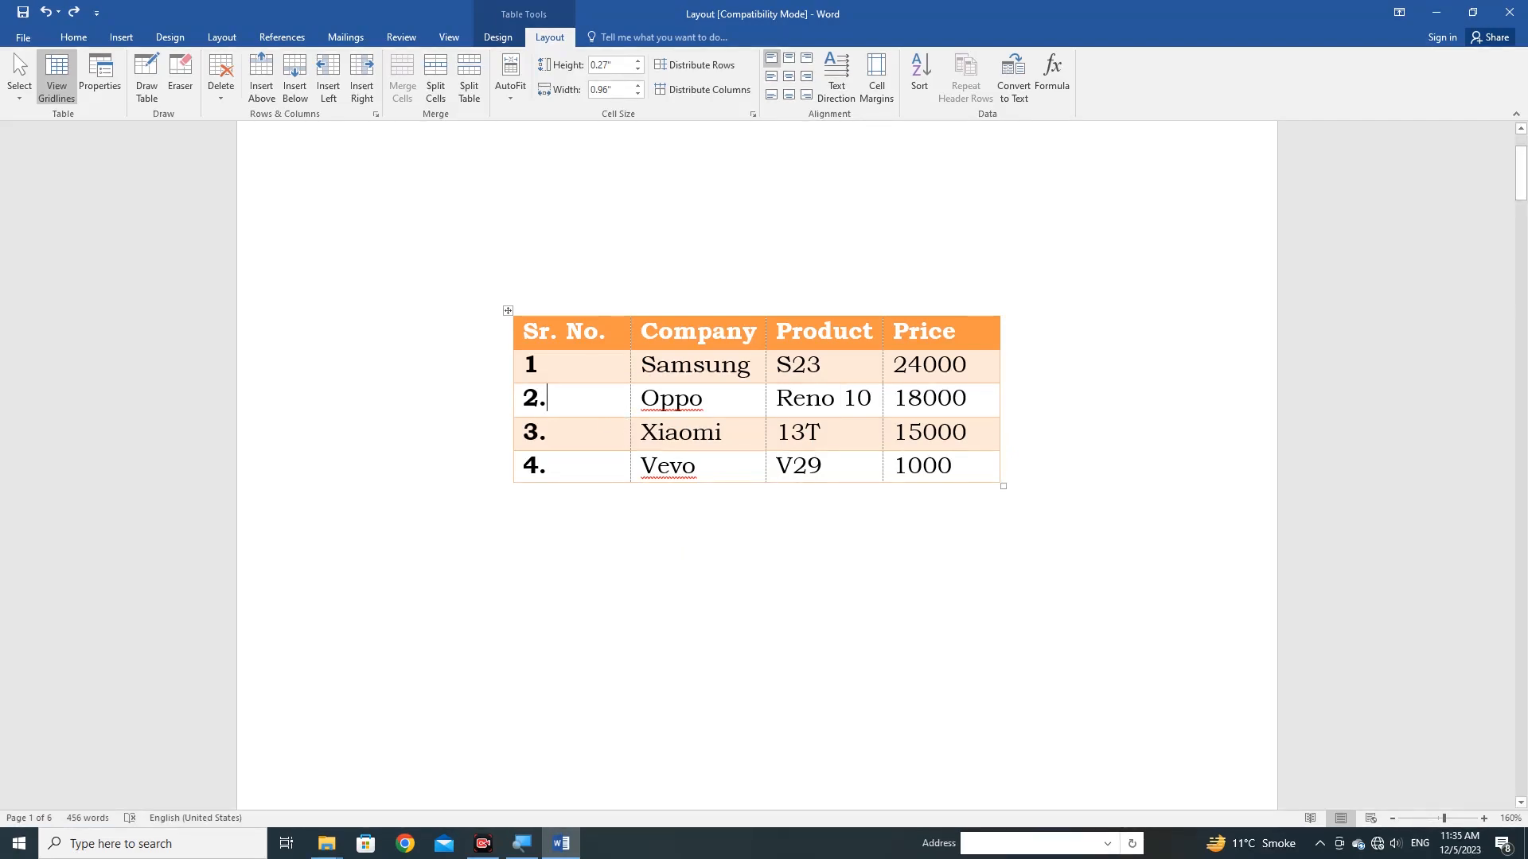
# Try inserting an empty row above the Samsung row and one below it, undoing each insertion.
pyautogui.click(507, 311)
pyautogui.click(553, 364)
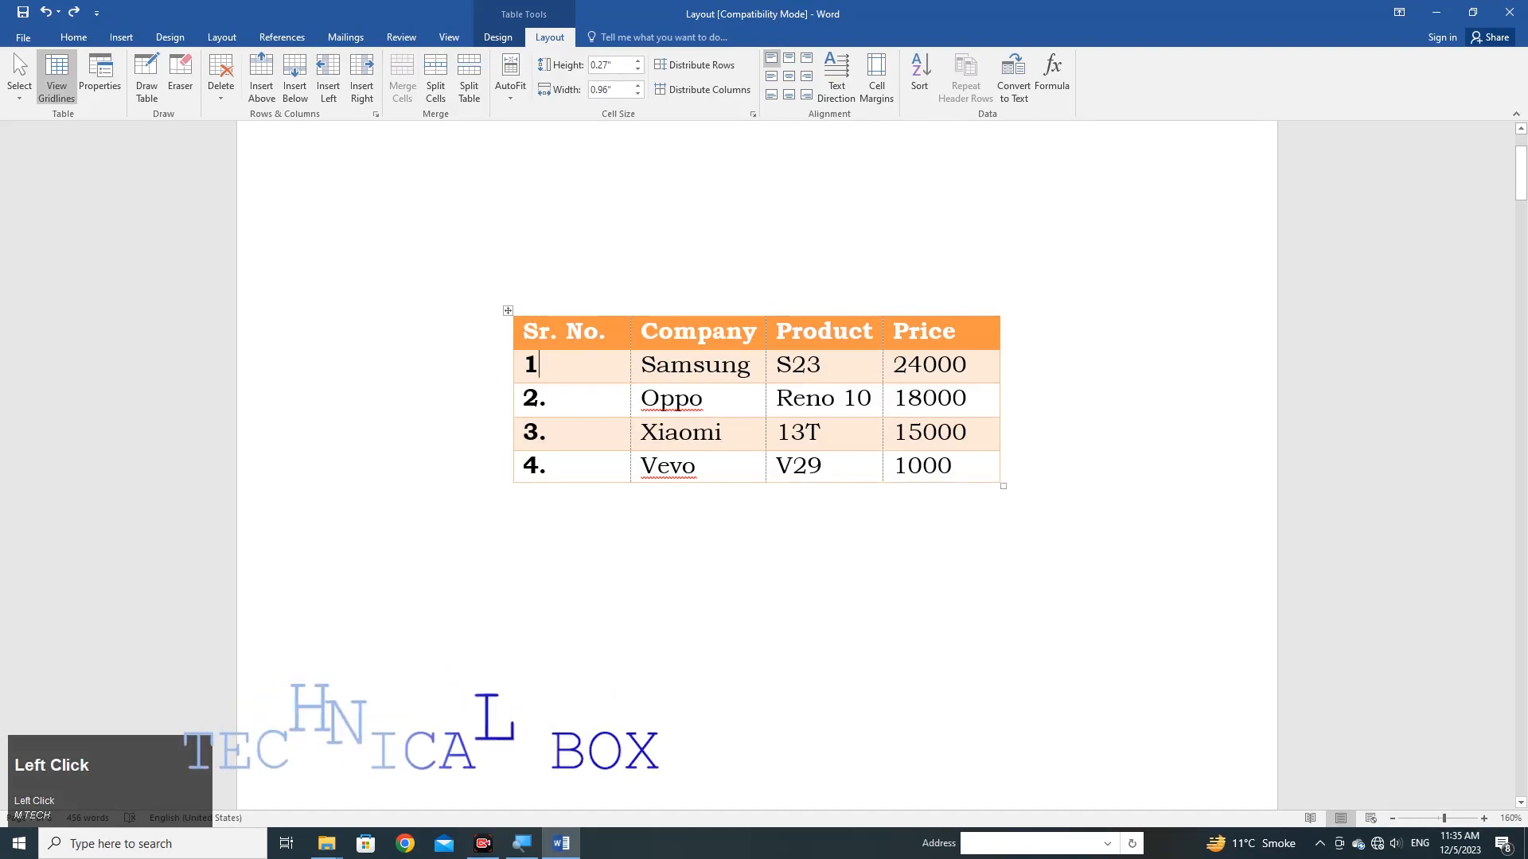
pyautogui.click(562, 40)
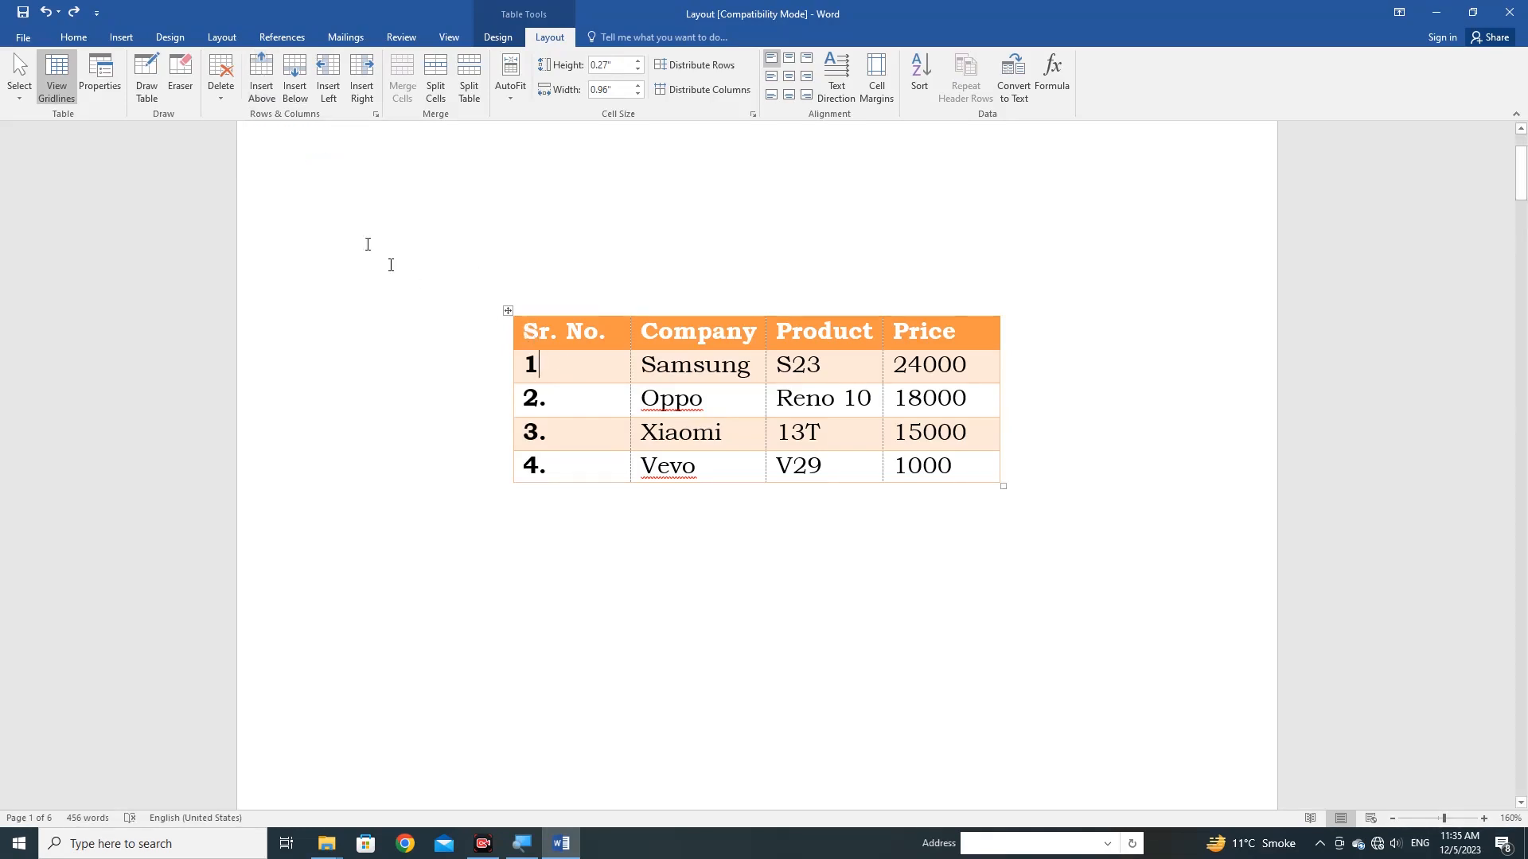
pyautogui.click(263, 89)
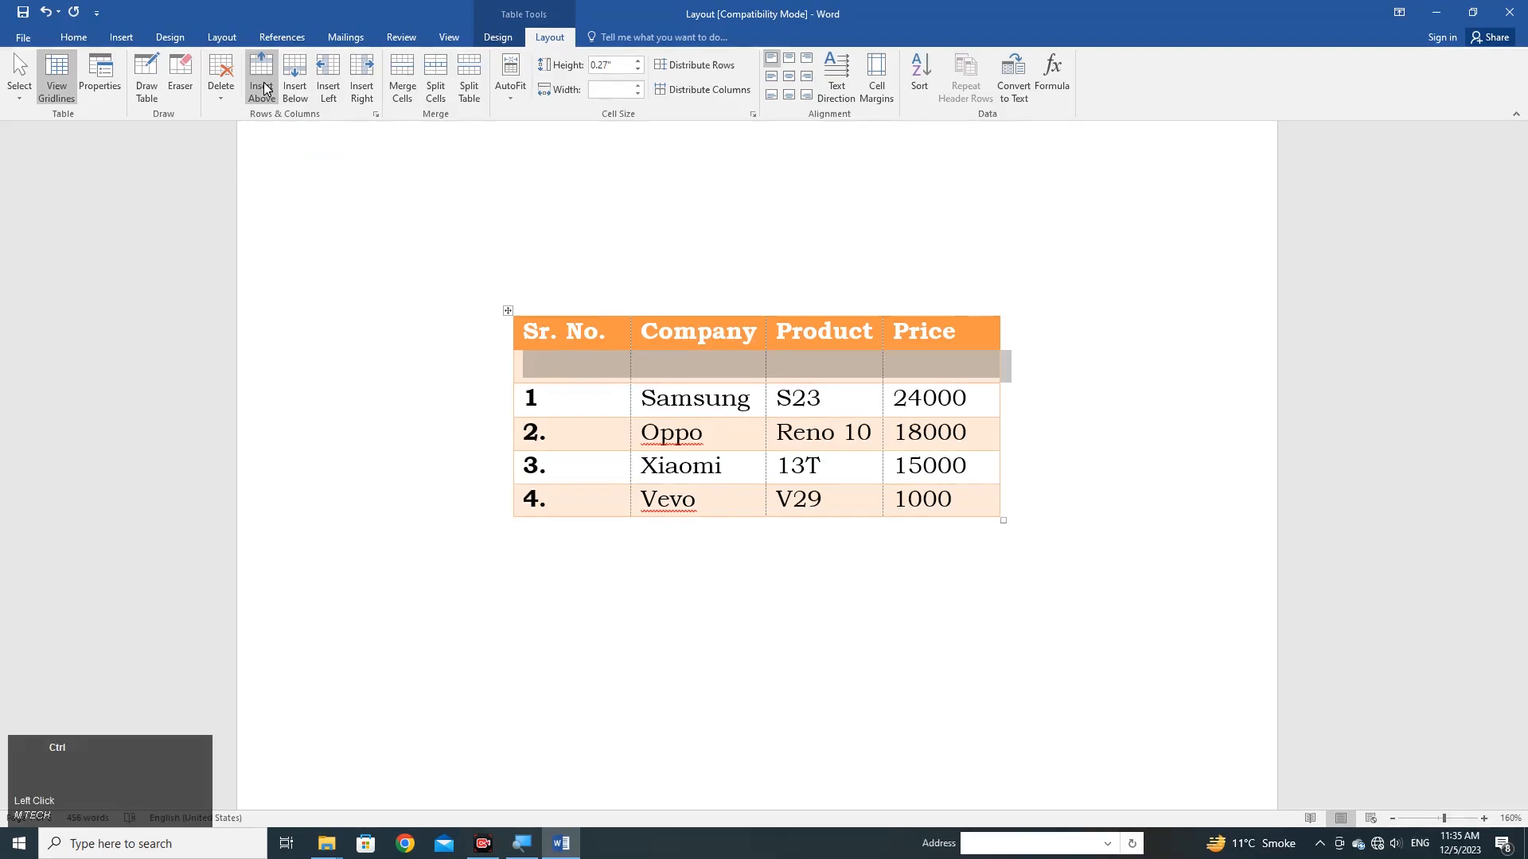
pyautogui.hotkey('ctrl', 'z')
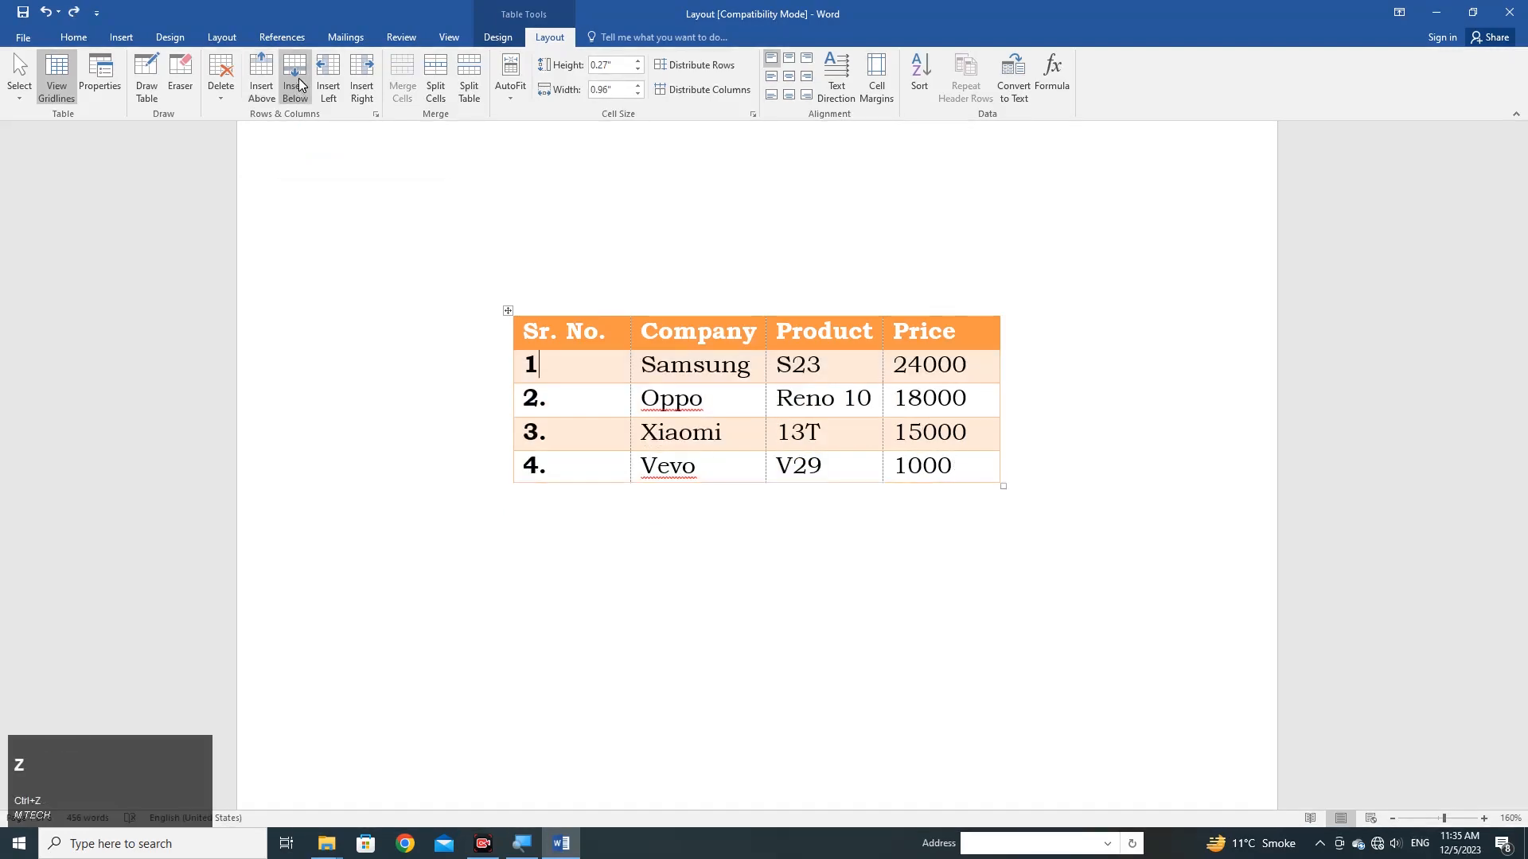
pyautogui.click(299, 85)
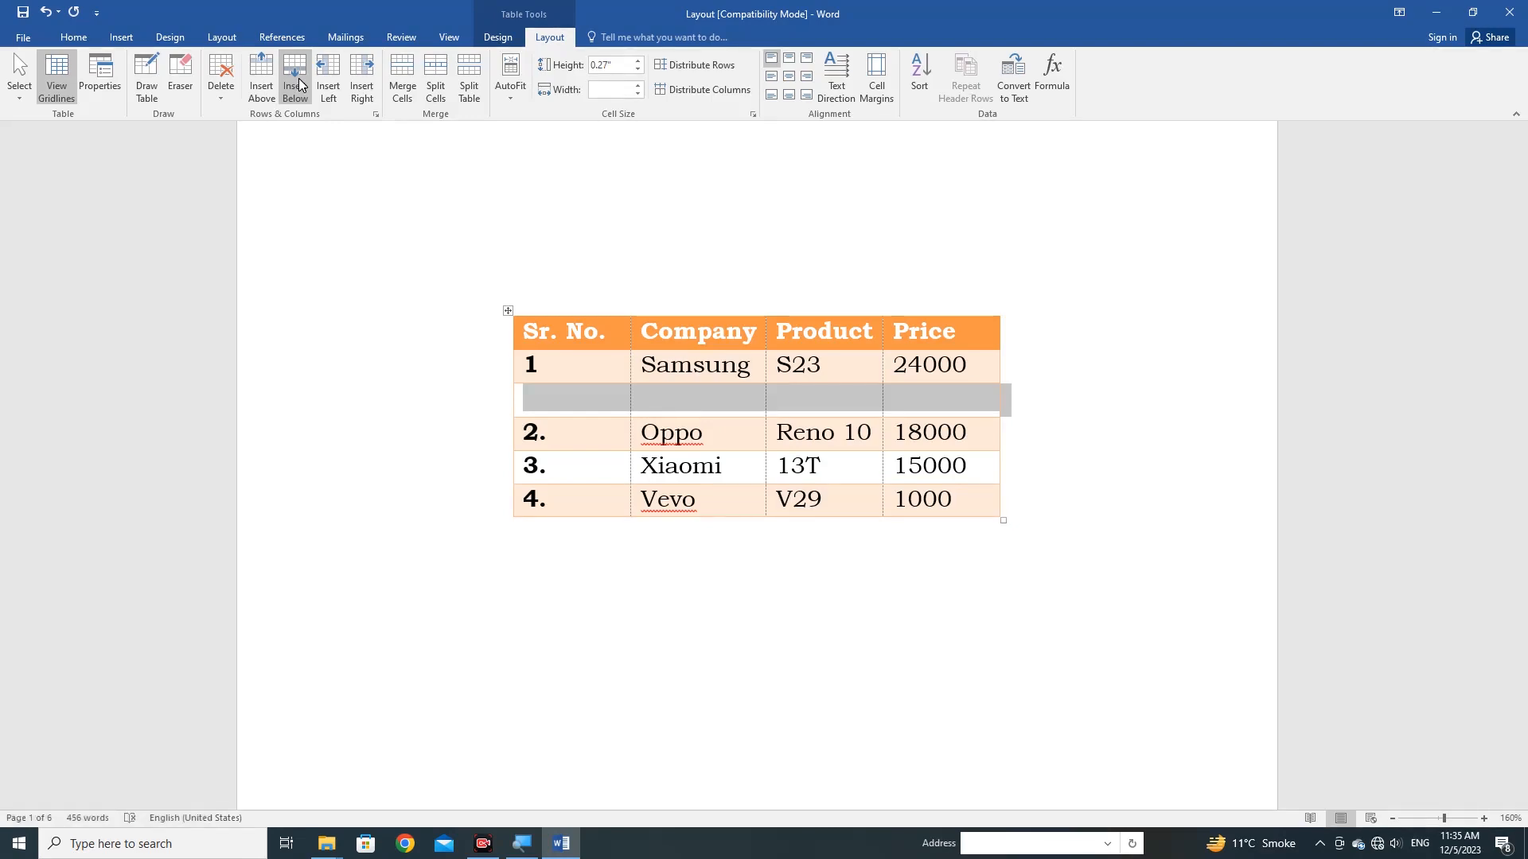
pyautogui.hotkey('ctrl', 'z')
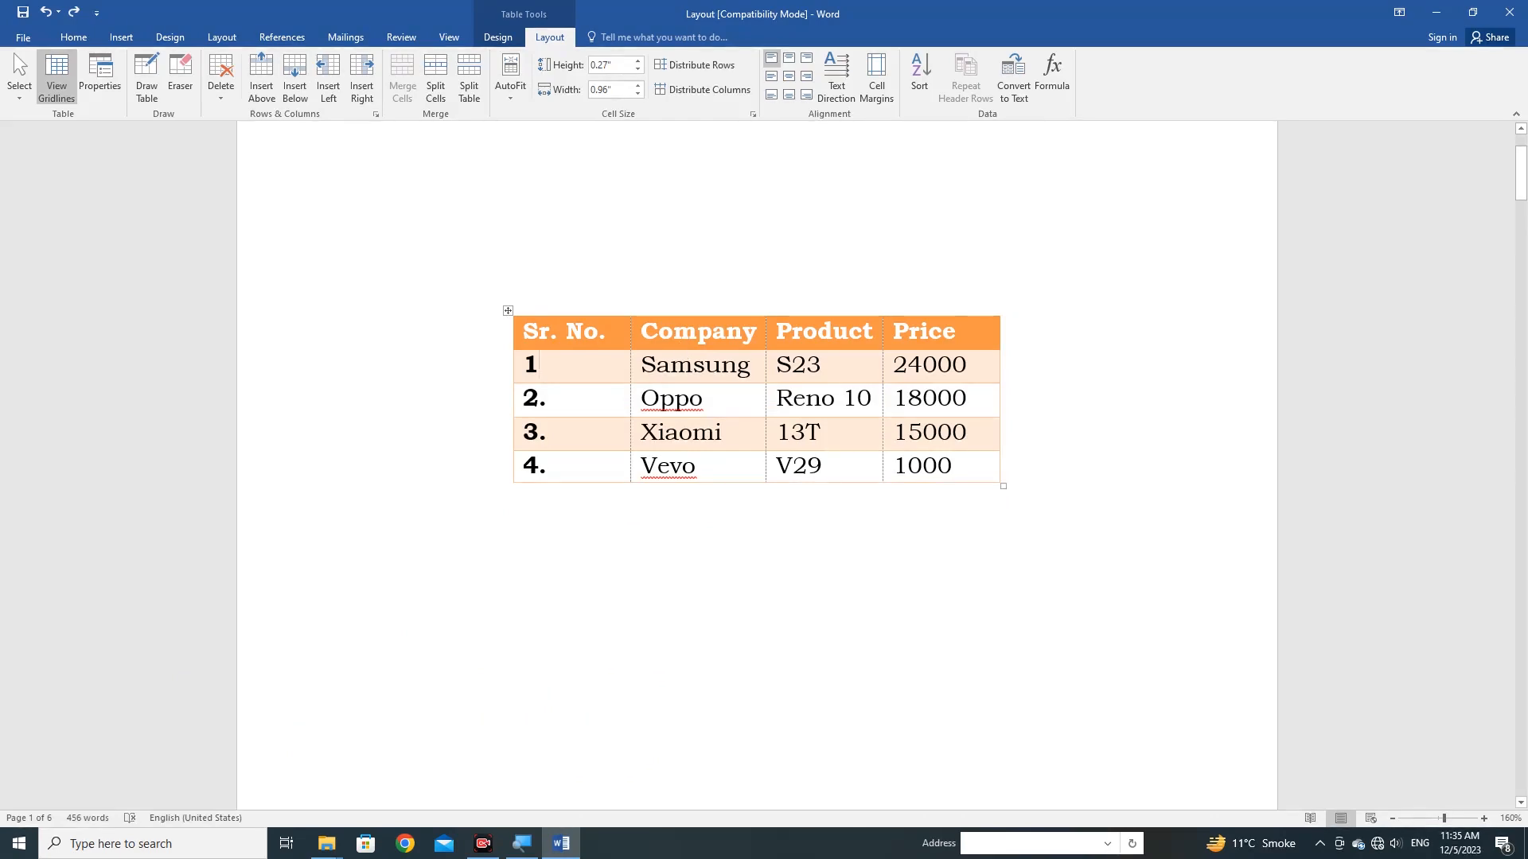
# Insert an empty column between the Sr. No. and Company columns, and undo the insertion.
pyautogui.click(669, 366)
pyautogui.moveTo(630, 311)
pyautogui.click(631, 311)
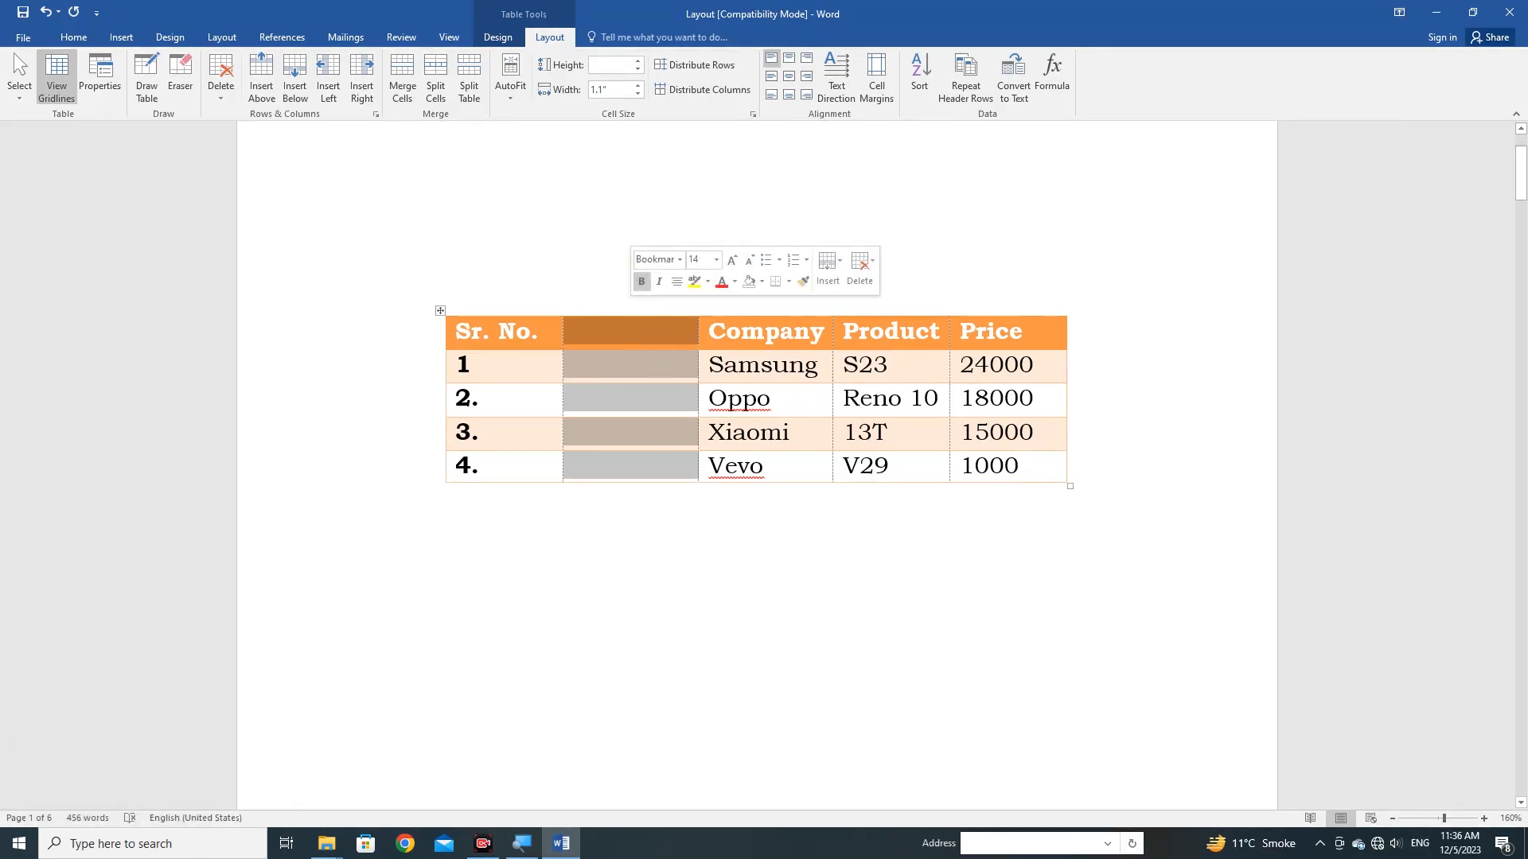
pyautogui.hotkey('ctrl', 'z')
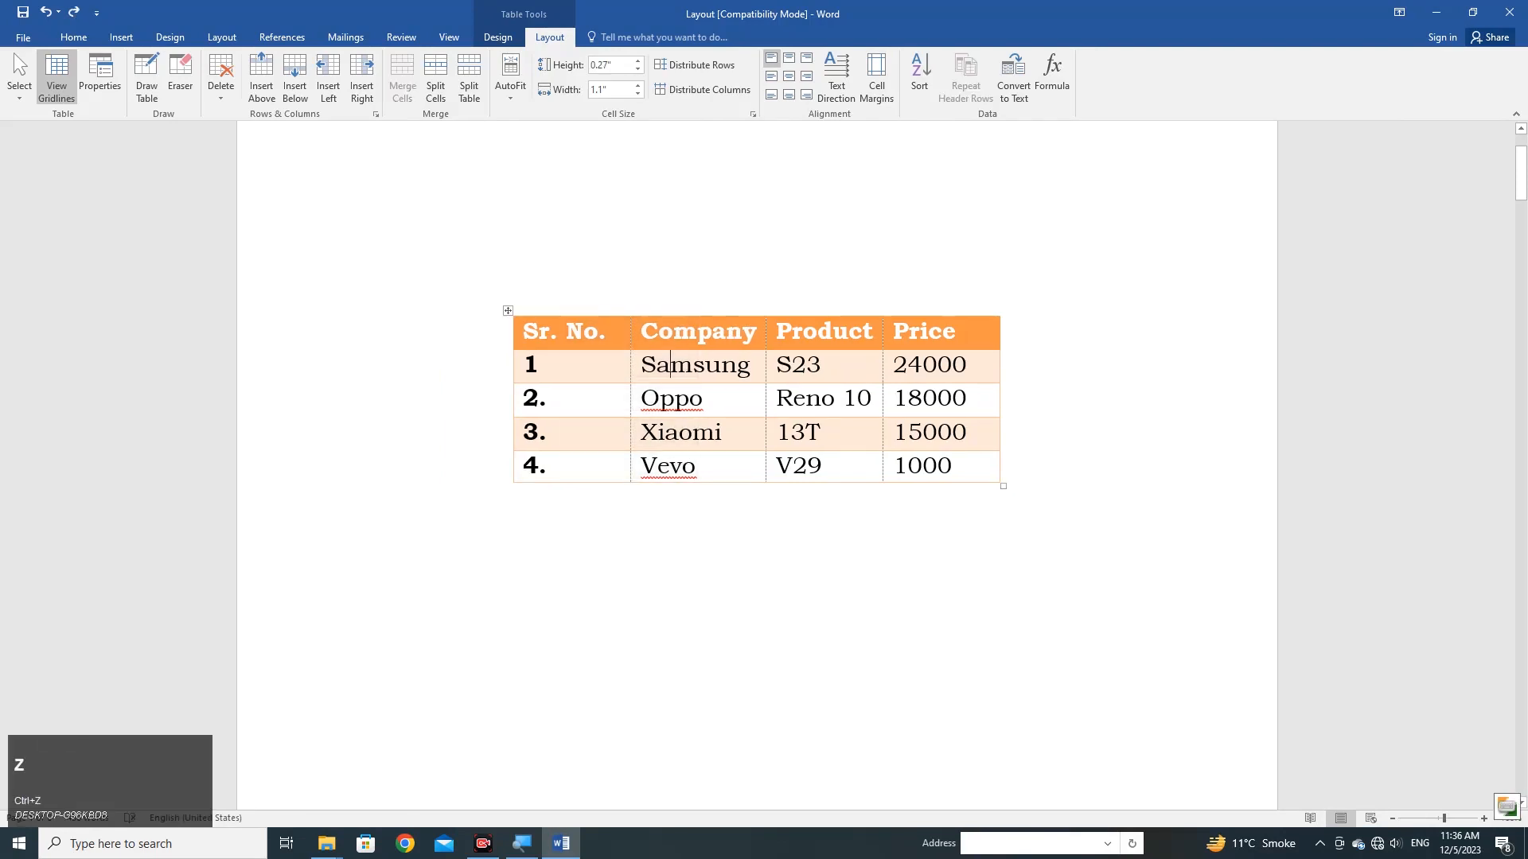
# From the Samsung cell, add an empty column to the left of the Company column, and remove it again.
pyautogui.click(658, 364)
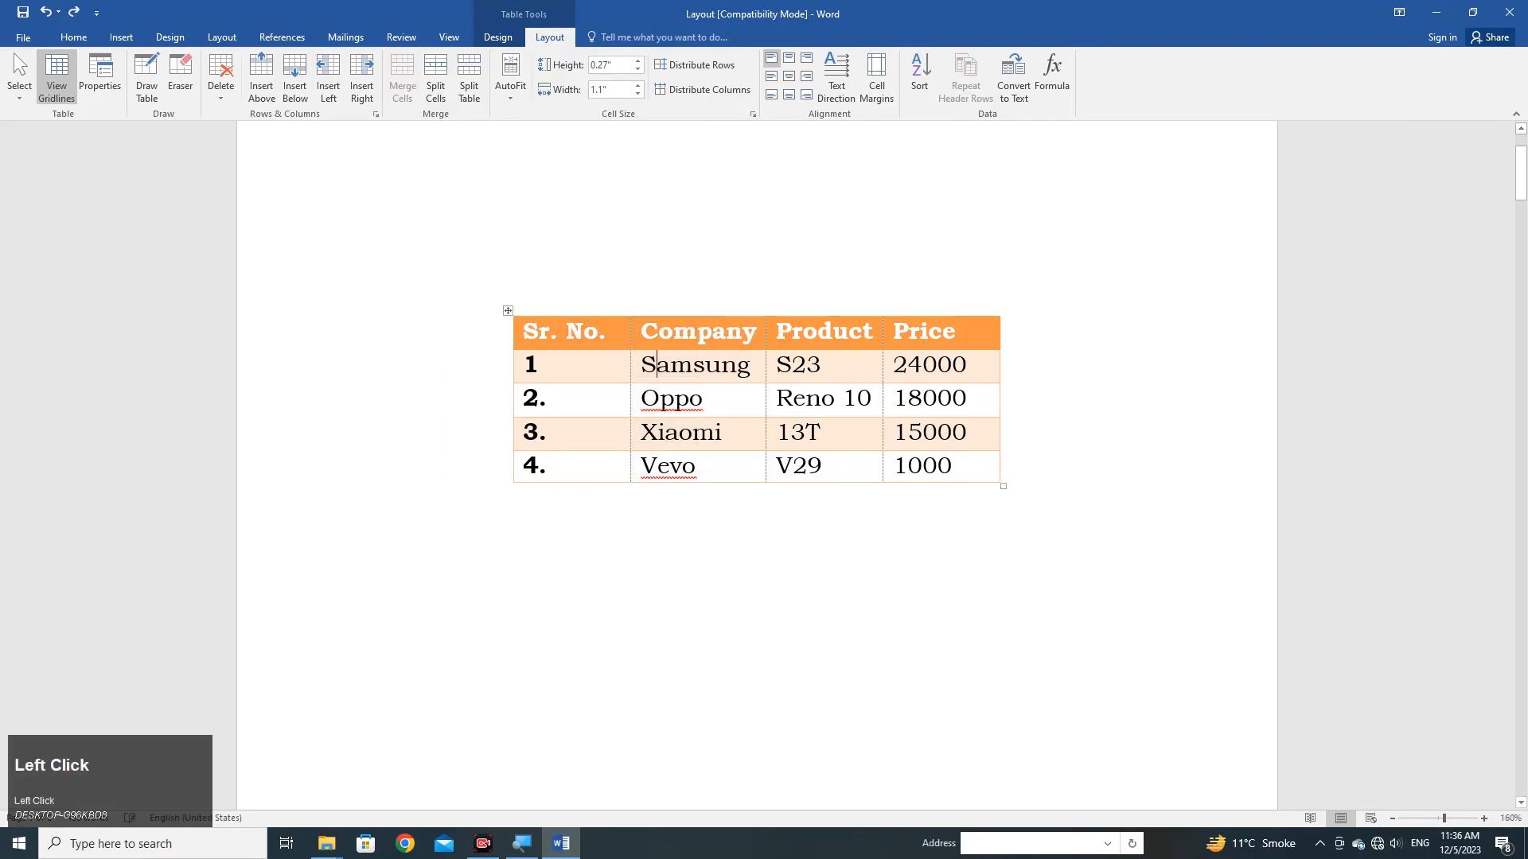
pyautogui.rightClick(650, 357)
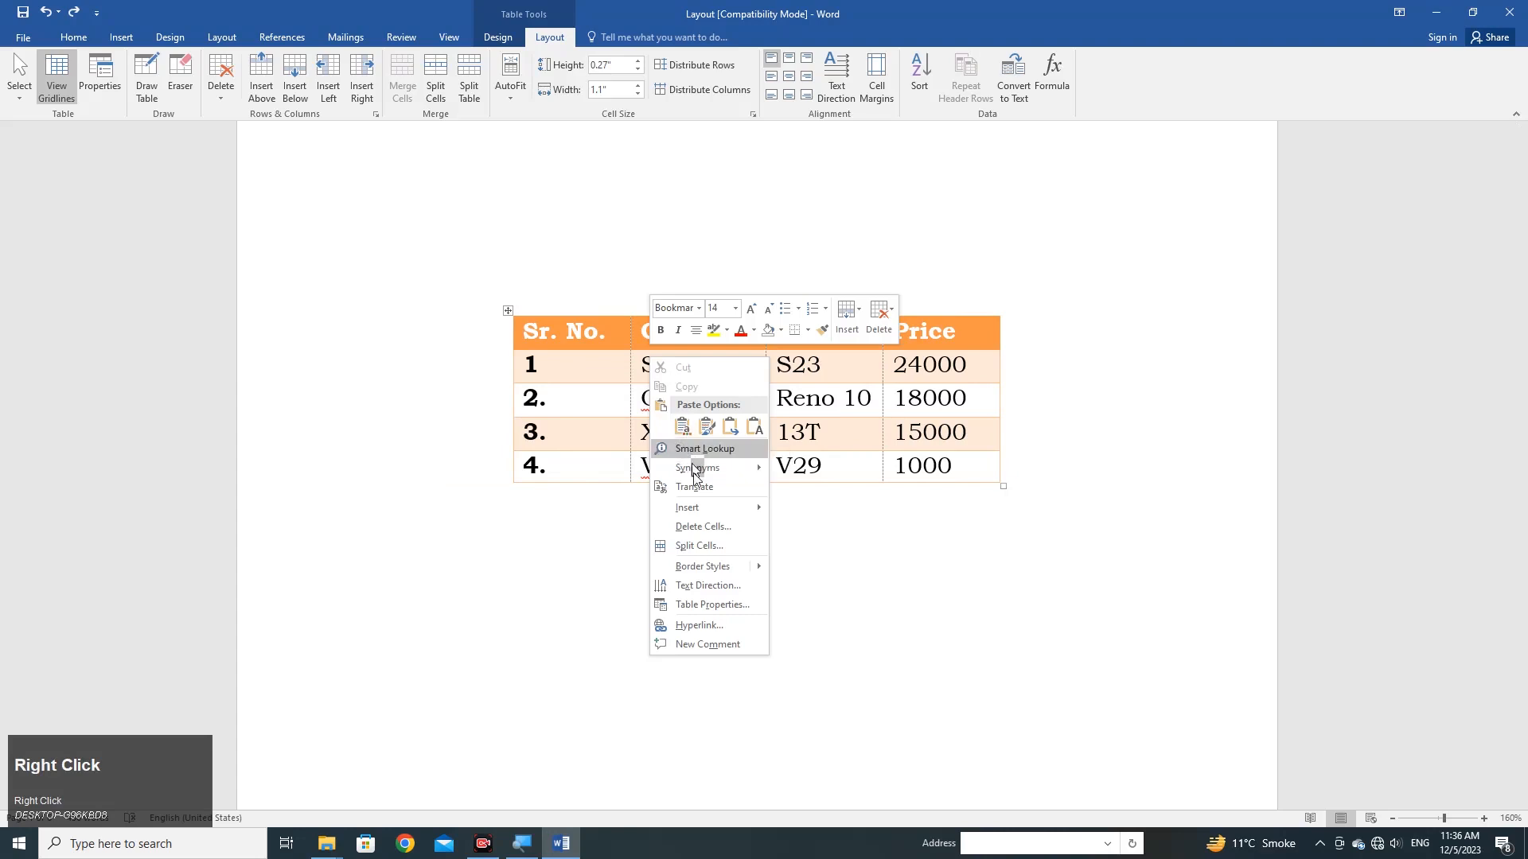
pyautogui.moveTo(719, 507)
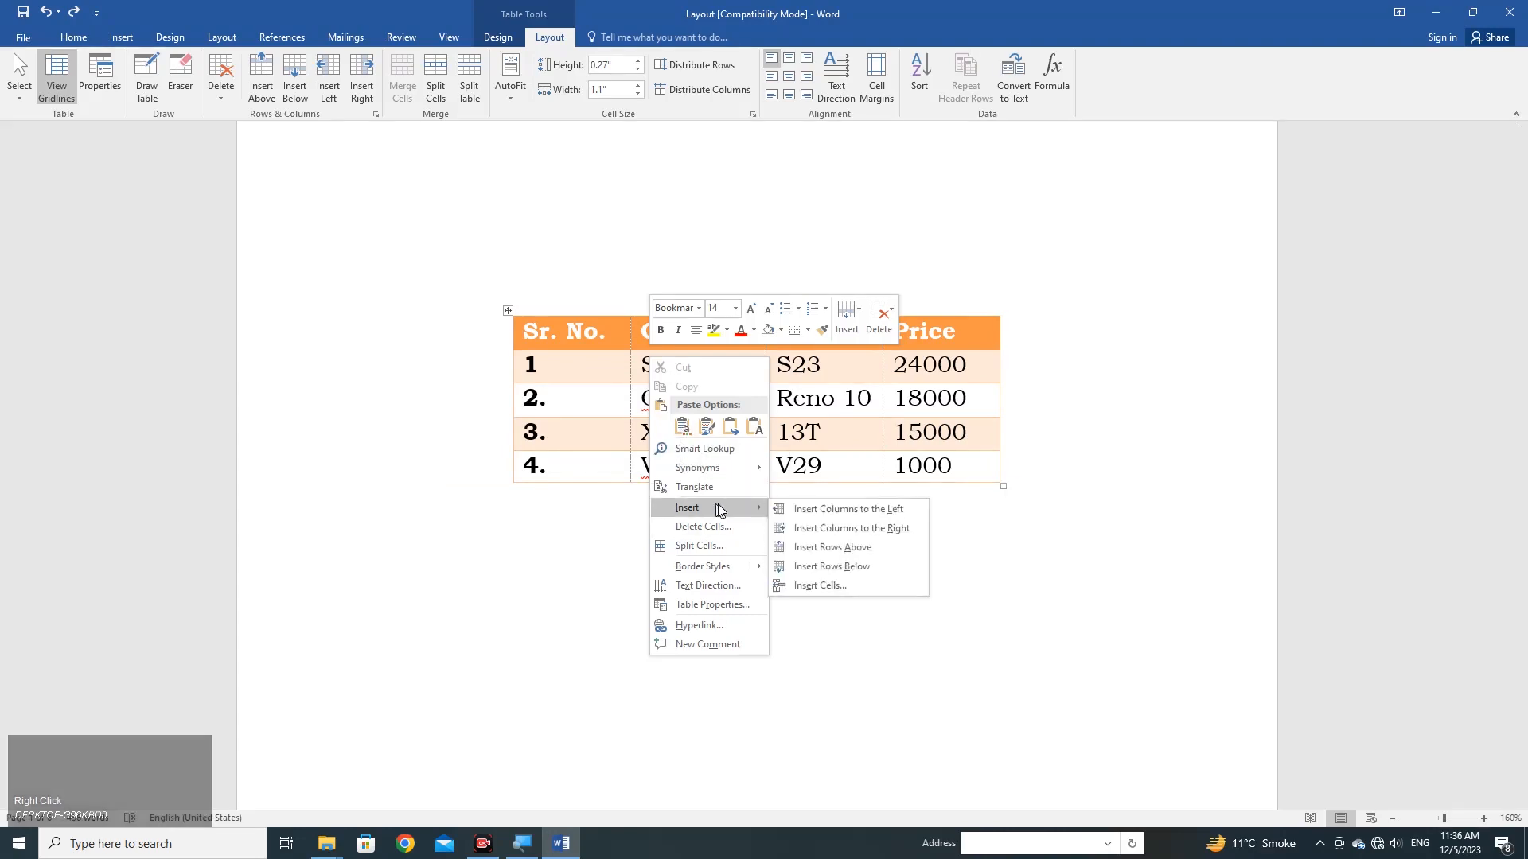
pyautogui.click(842, 509)
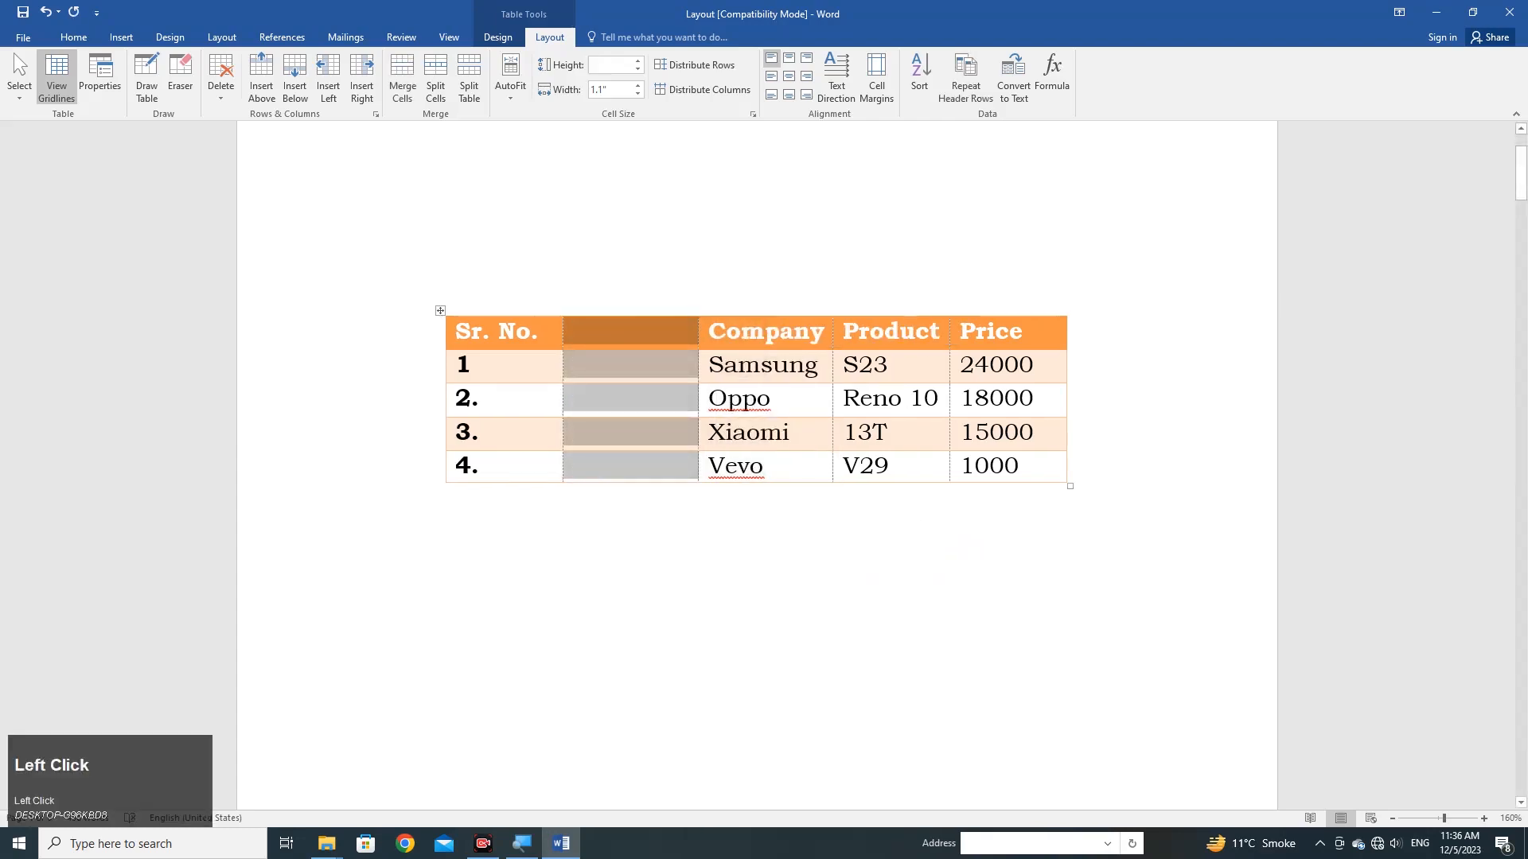
pyautogui.press('BackSpace')
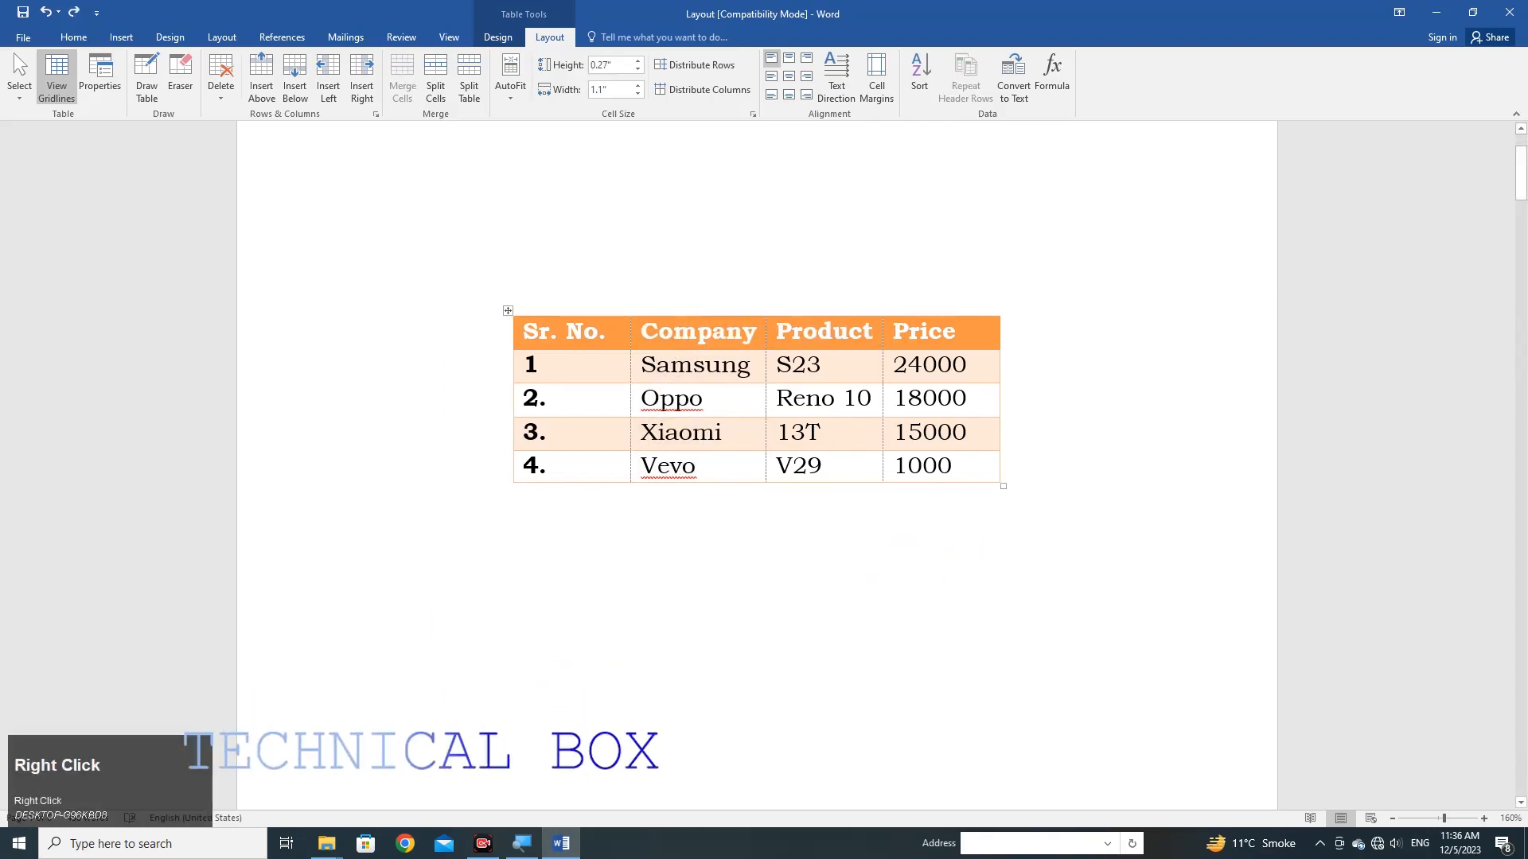
# Insert an empty column to the right of the Company column.
pyautogui.rightClick(673, 366)
pyautogui.moveTo(736, 514)
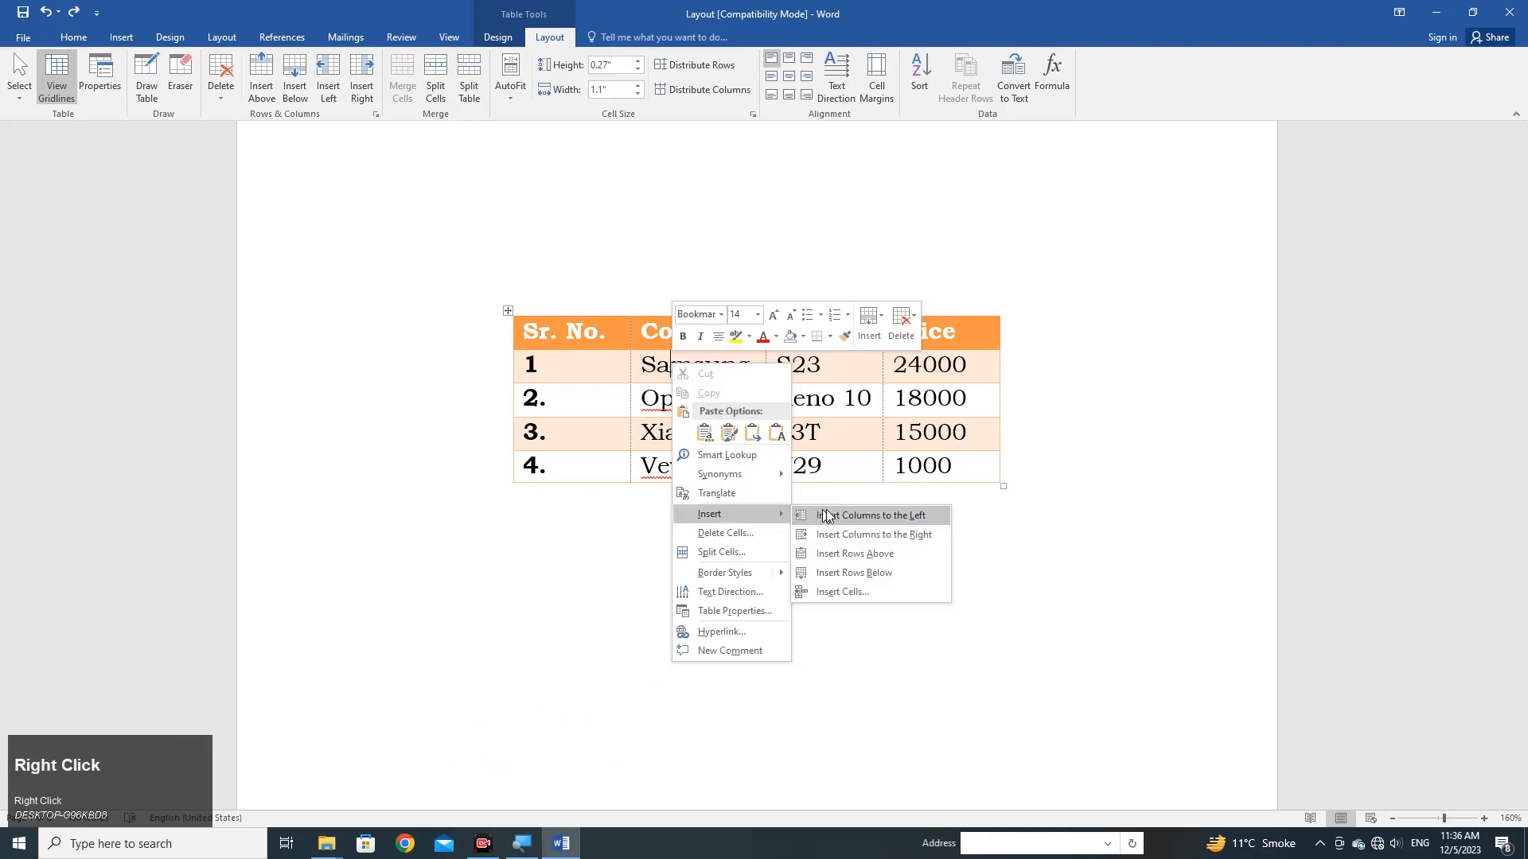
pyautogui.click(873, 535)
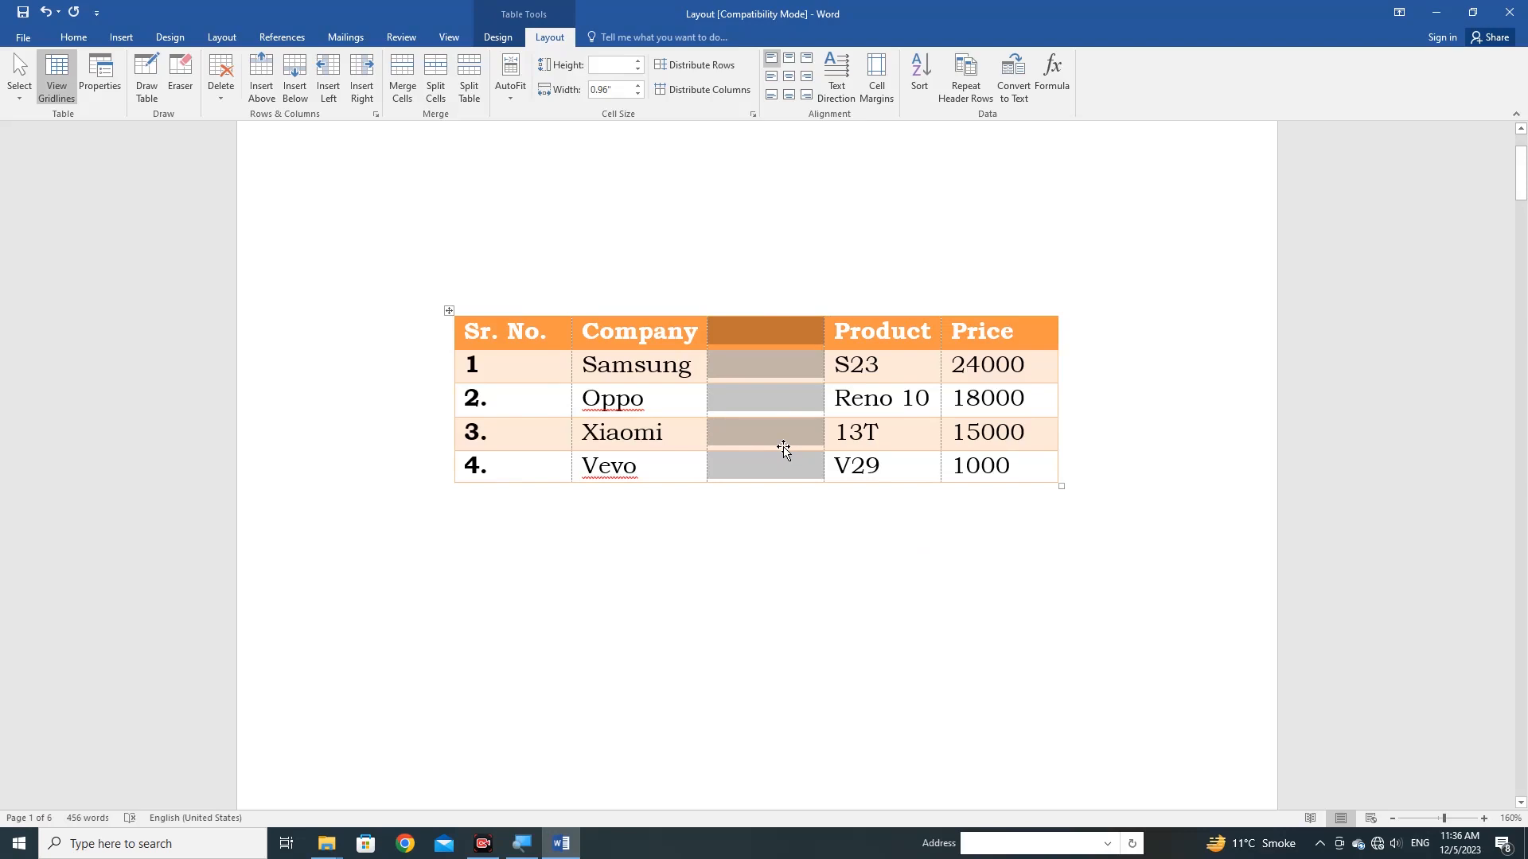
# Undo the column insertion beside the Company column and place the cursor on the empty line above the table.
pyautogui.hotkey('ctrl', 'z')
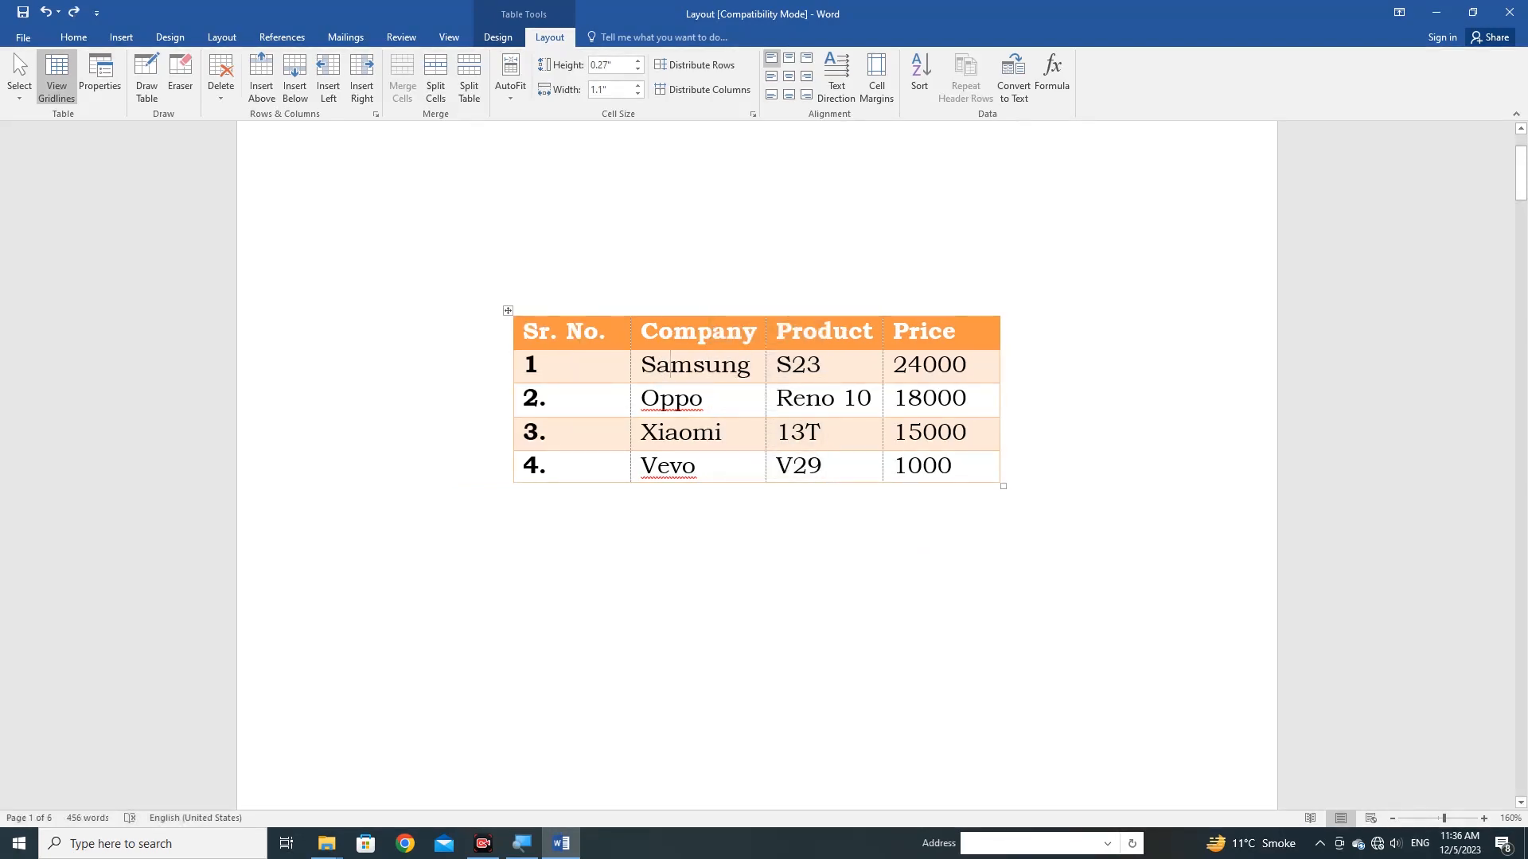
pyautogui.click(553, 38)
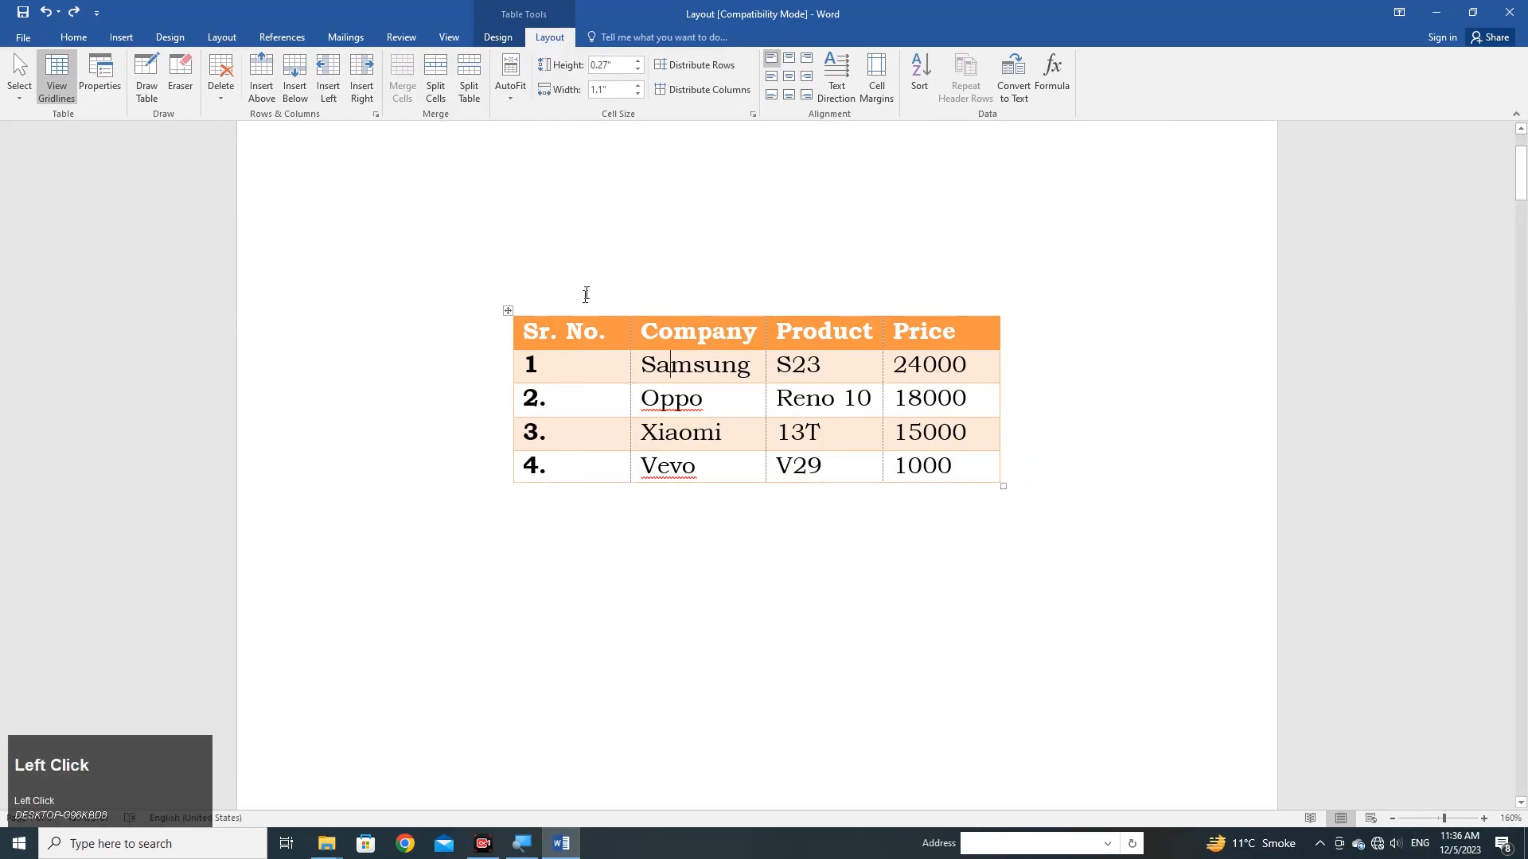
pyautogui.click(758, 240)
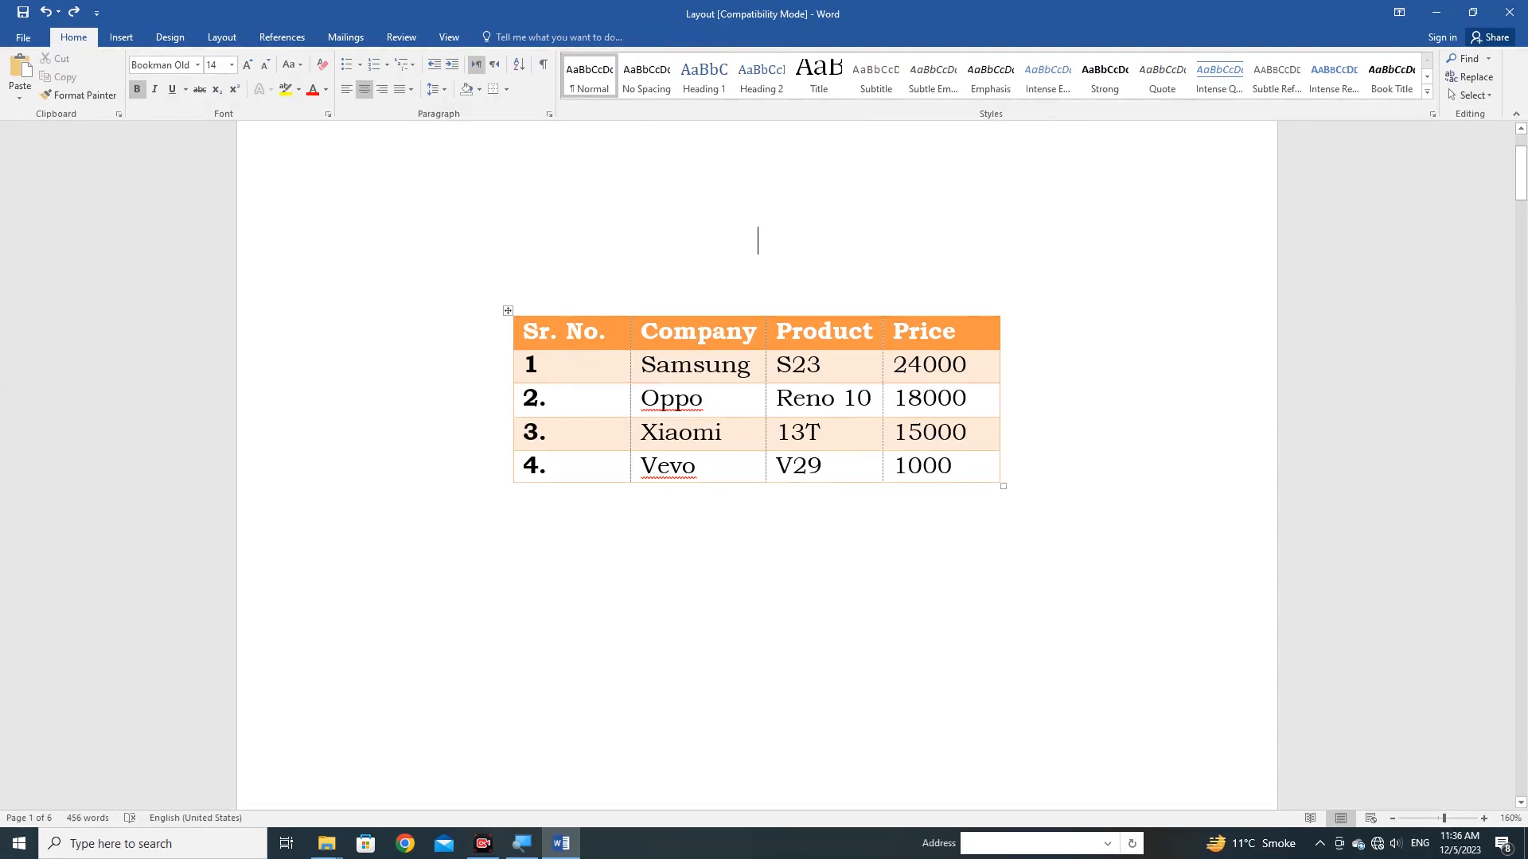
# From the Samsung cell, insert an empty column between Company and Product, and undo the insertion.
pyautogui.click(587, 363)
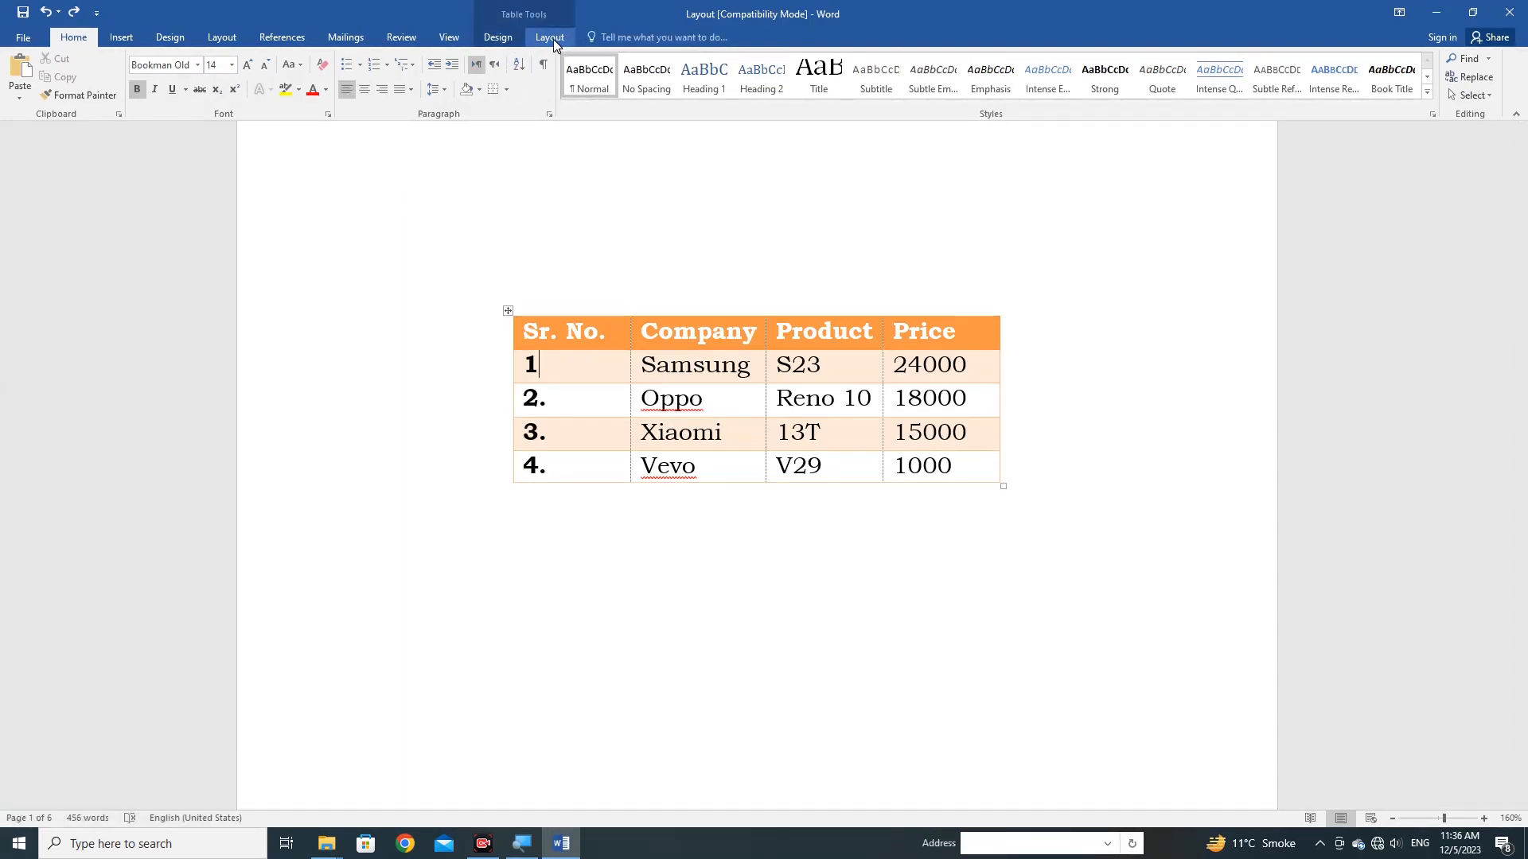
pyautogui.click(672, 364)
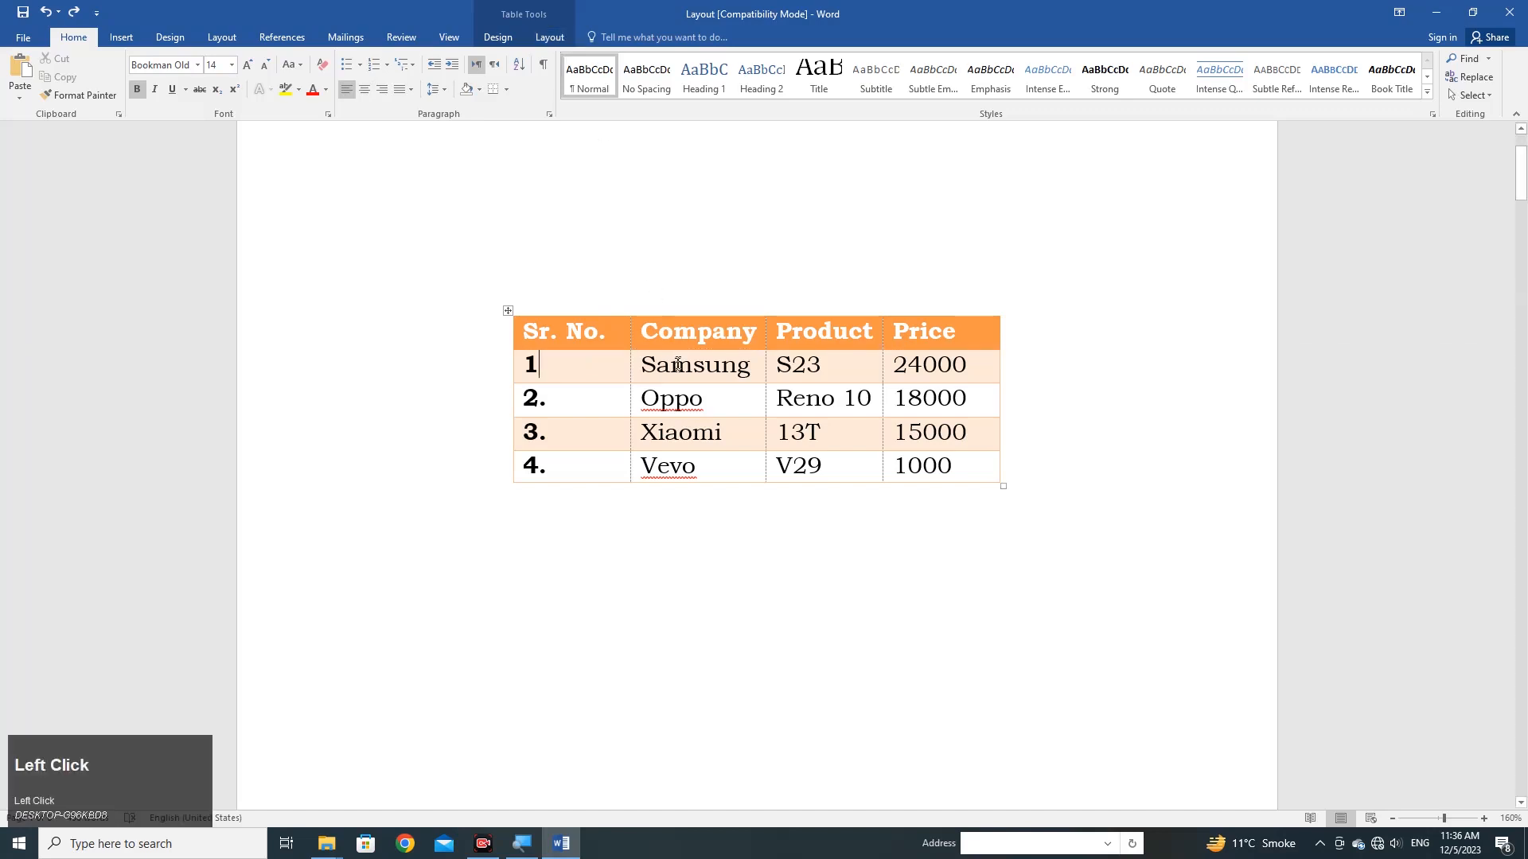
pyautogui.click(549, 37)
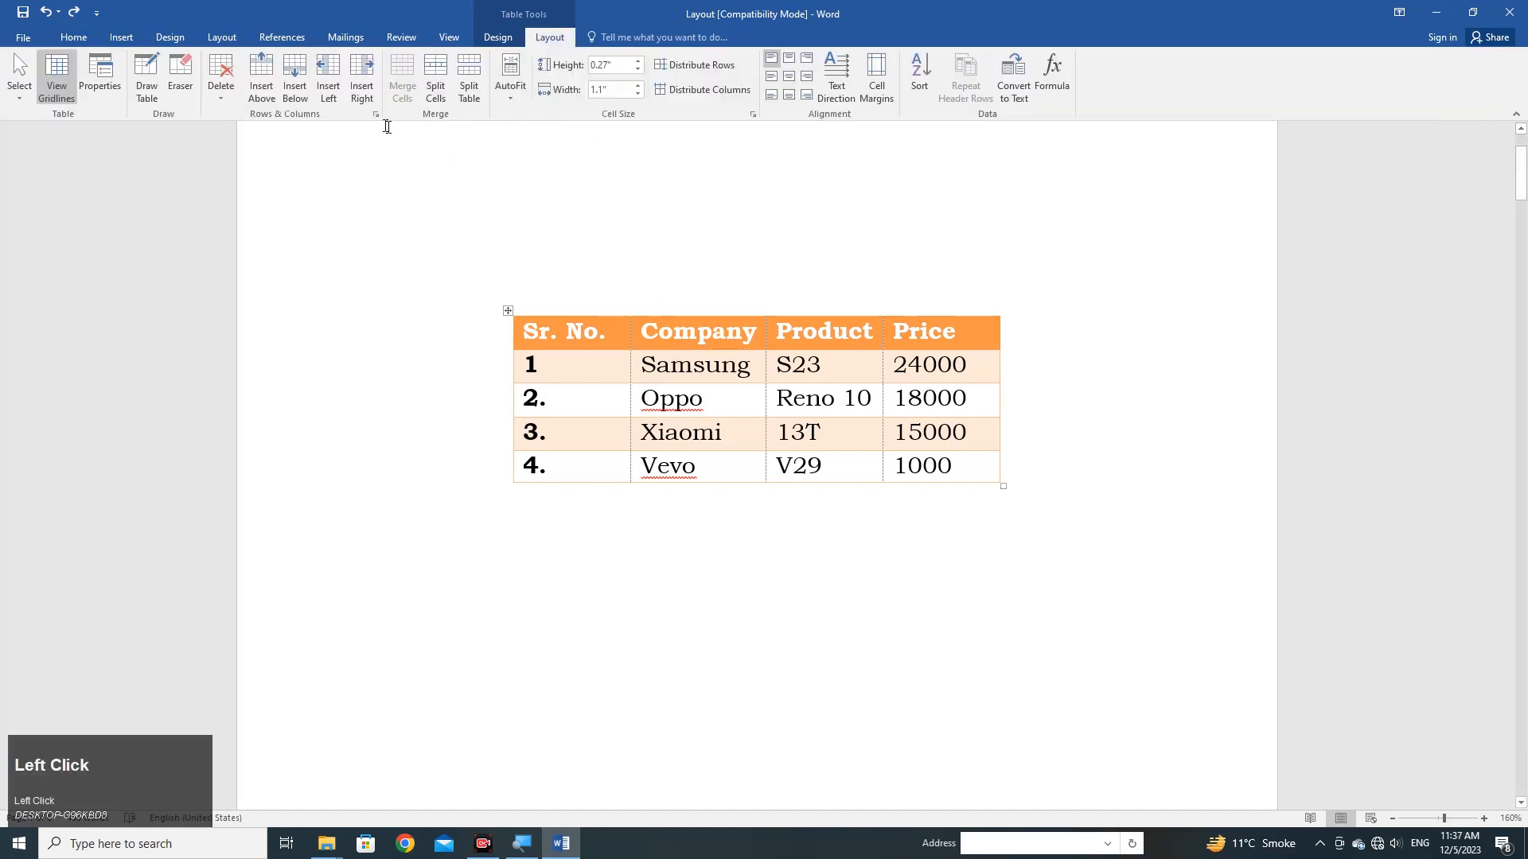
pyautogui.click(363, 86)
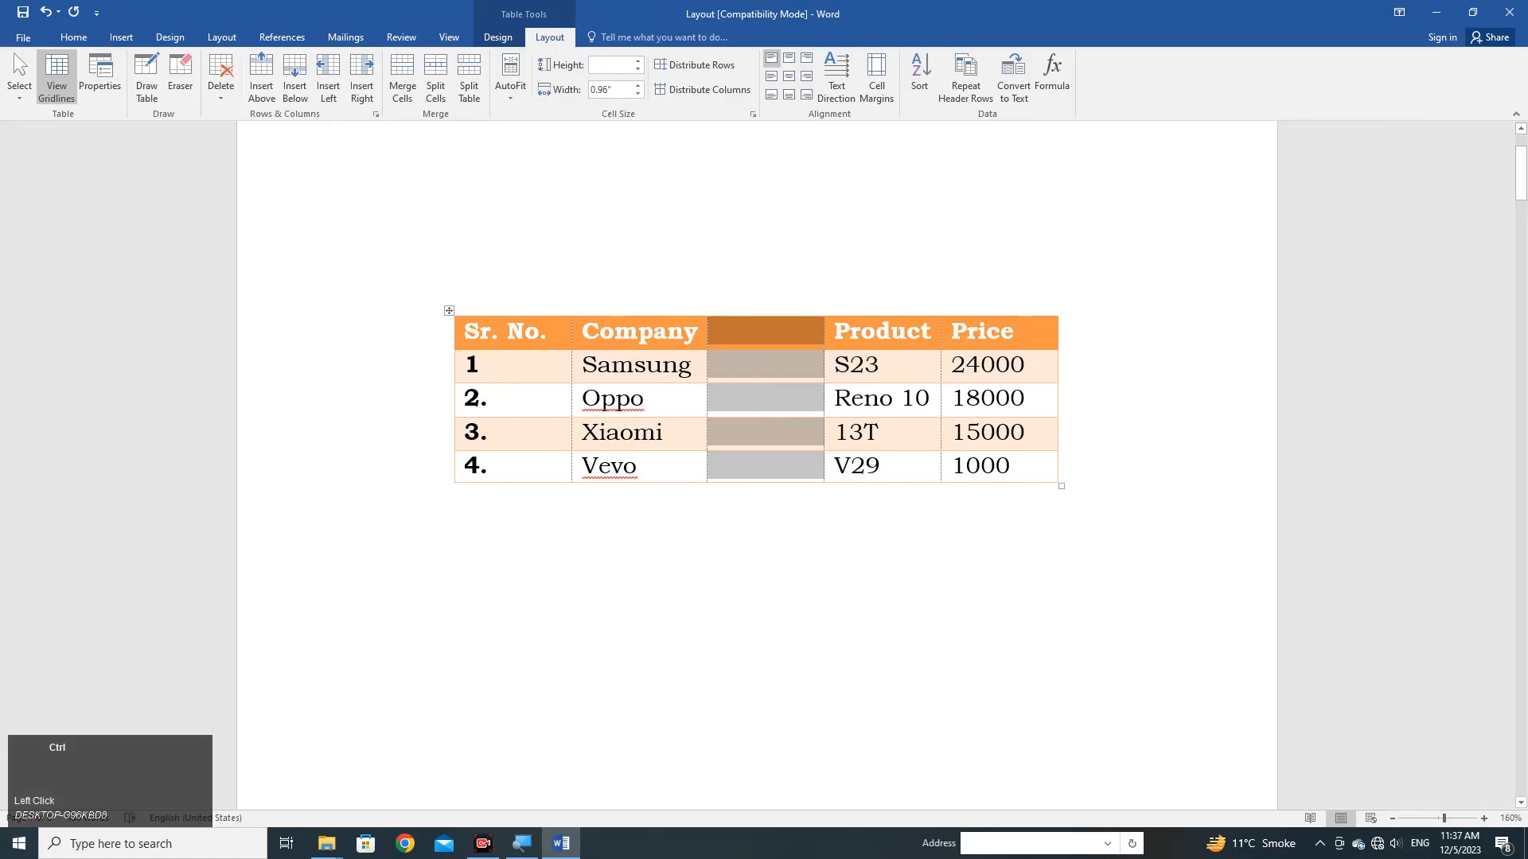
pyautogui.hotkey('ctrl', 'z')
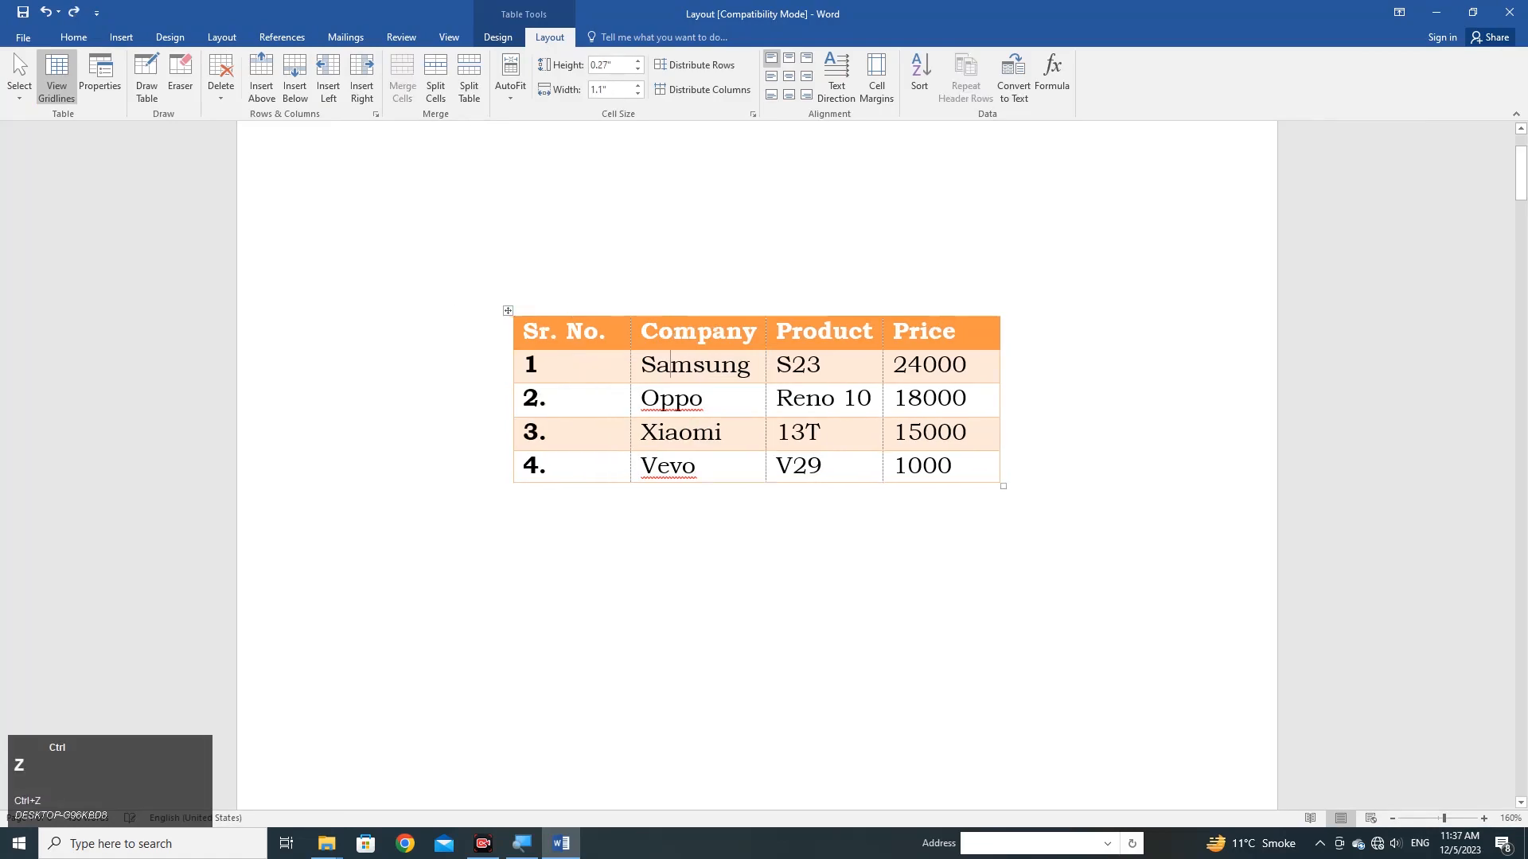
# Insert an empty column to the left of the Company column, and undo the insertion.
pyautogui.click(330, 86)
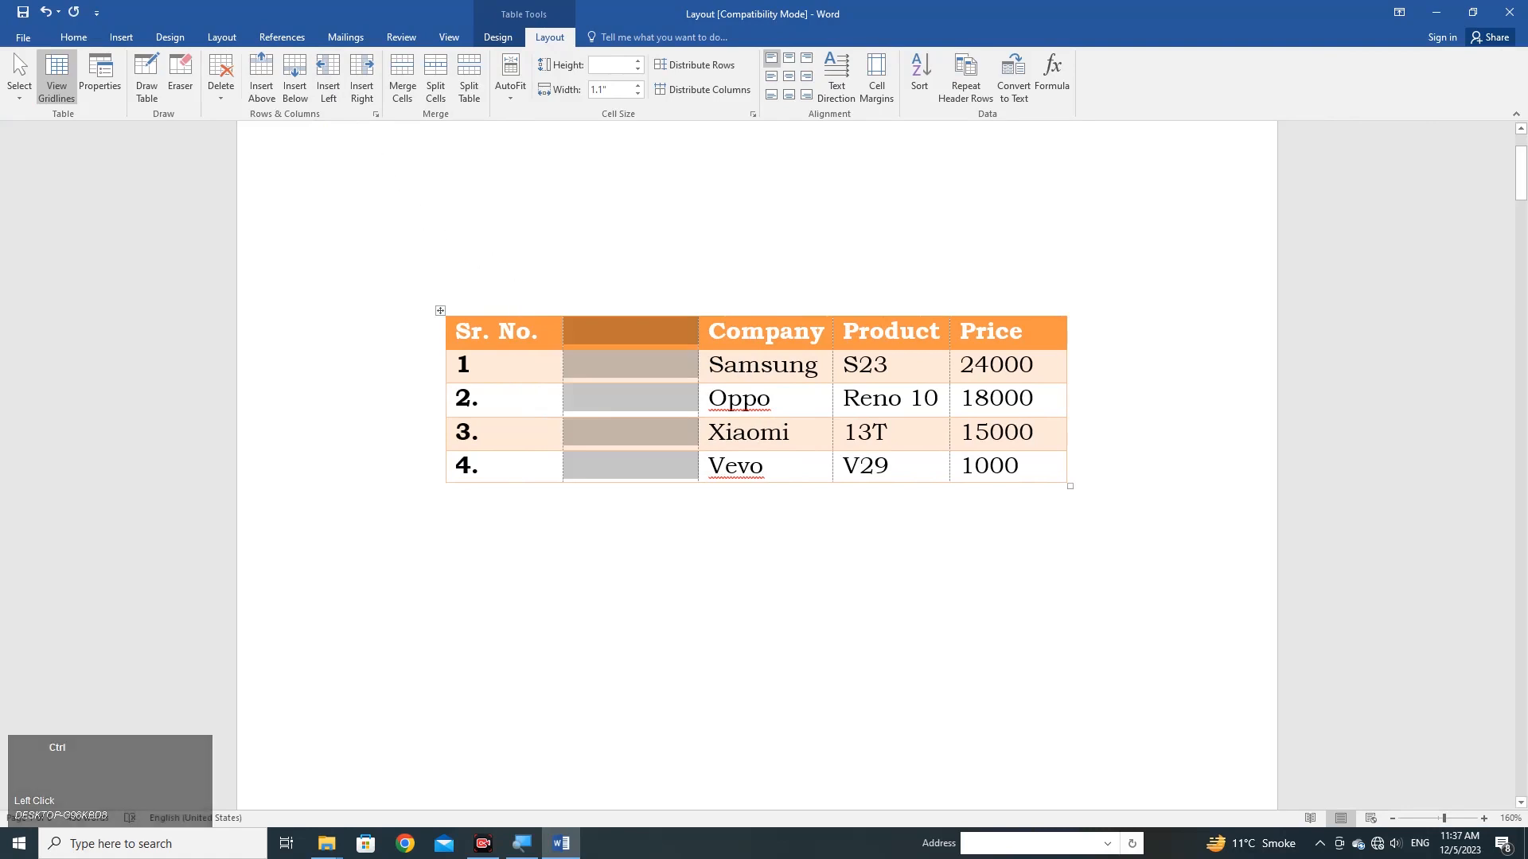
pyautogui.hotkey('ctrl', 'z')
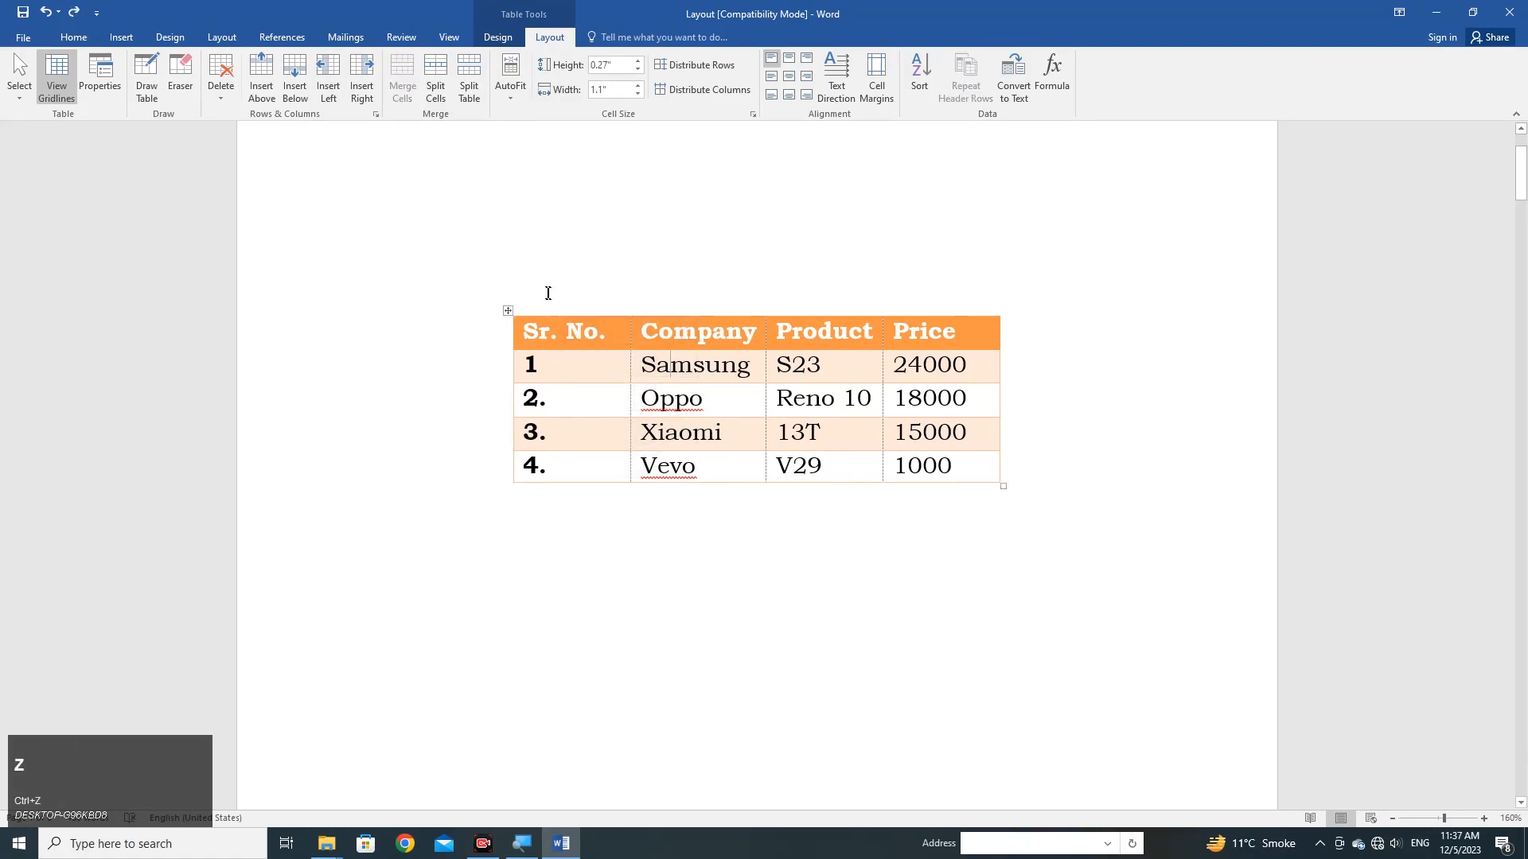
pyautogui.scroll(1, 677, 406)
pyautogui.scroll(1, 672, 424)
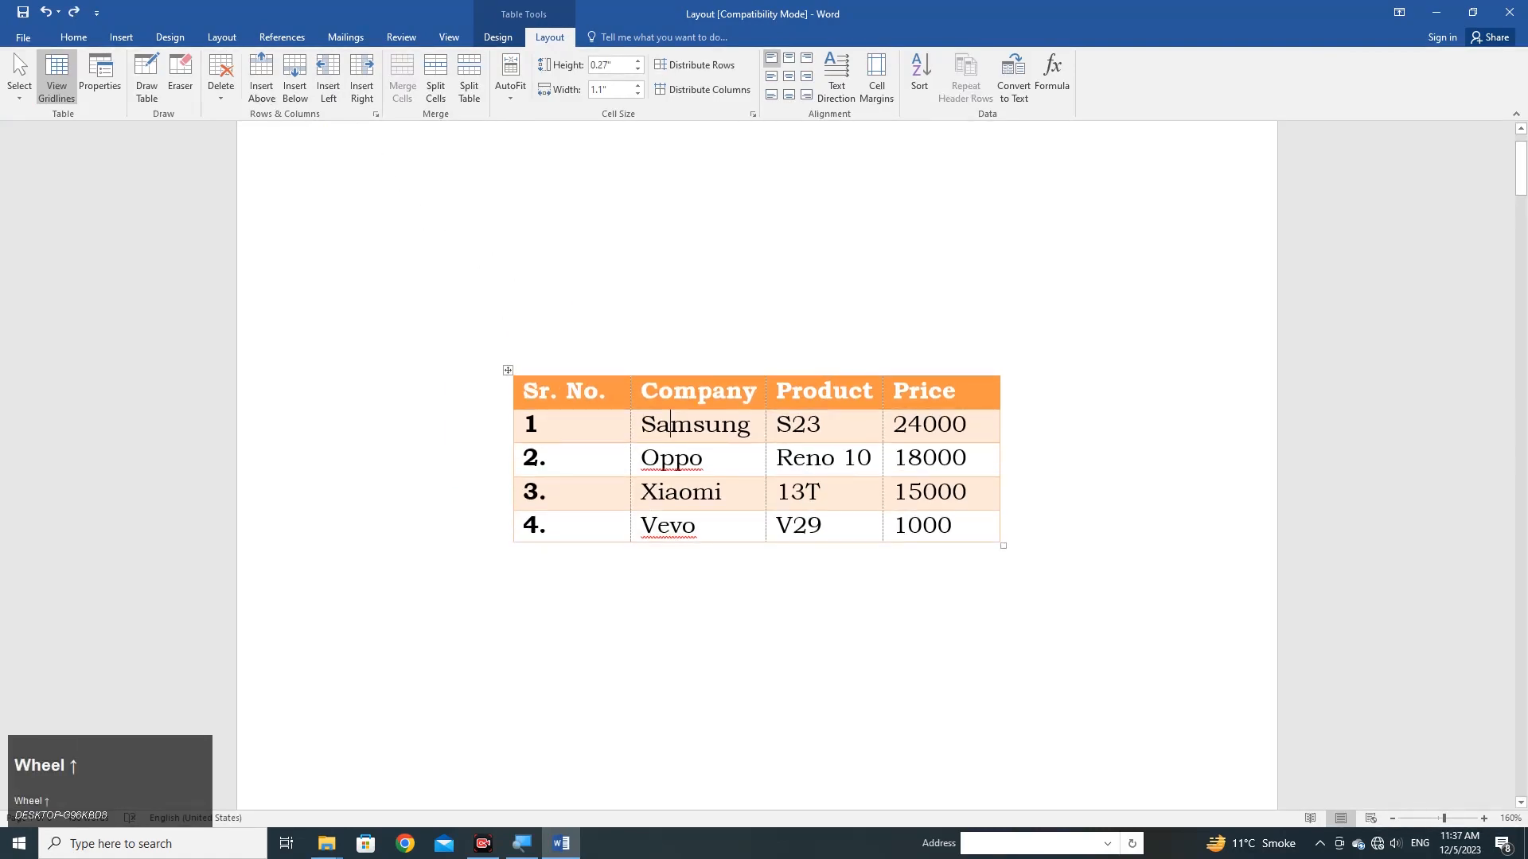